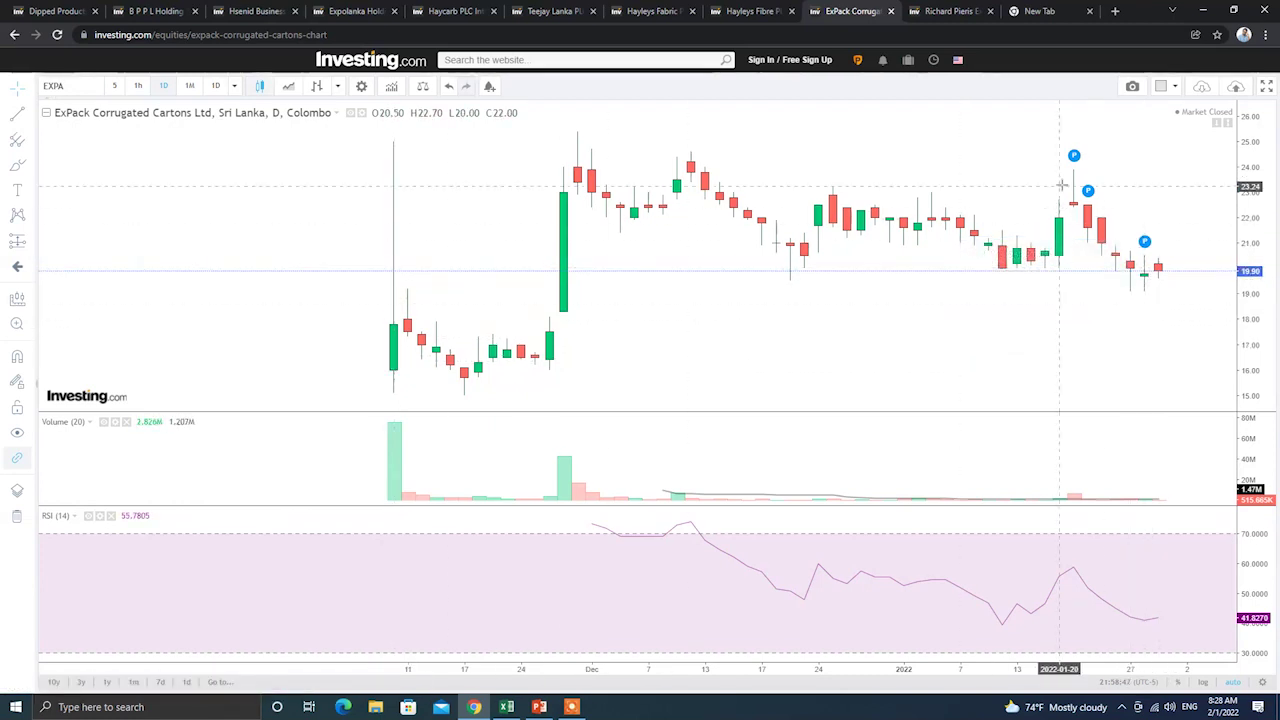
Inspect the January 2022 peak on the ExPack Corrugated Cartons chart and open the Richard Pieris Exports chart.
mouse_move(1074, 158)
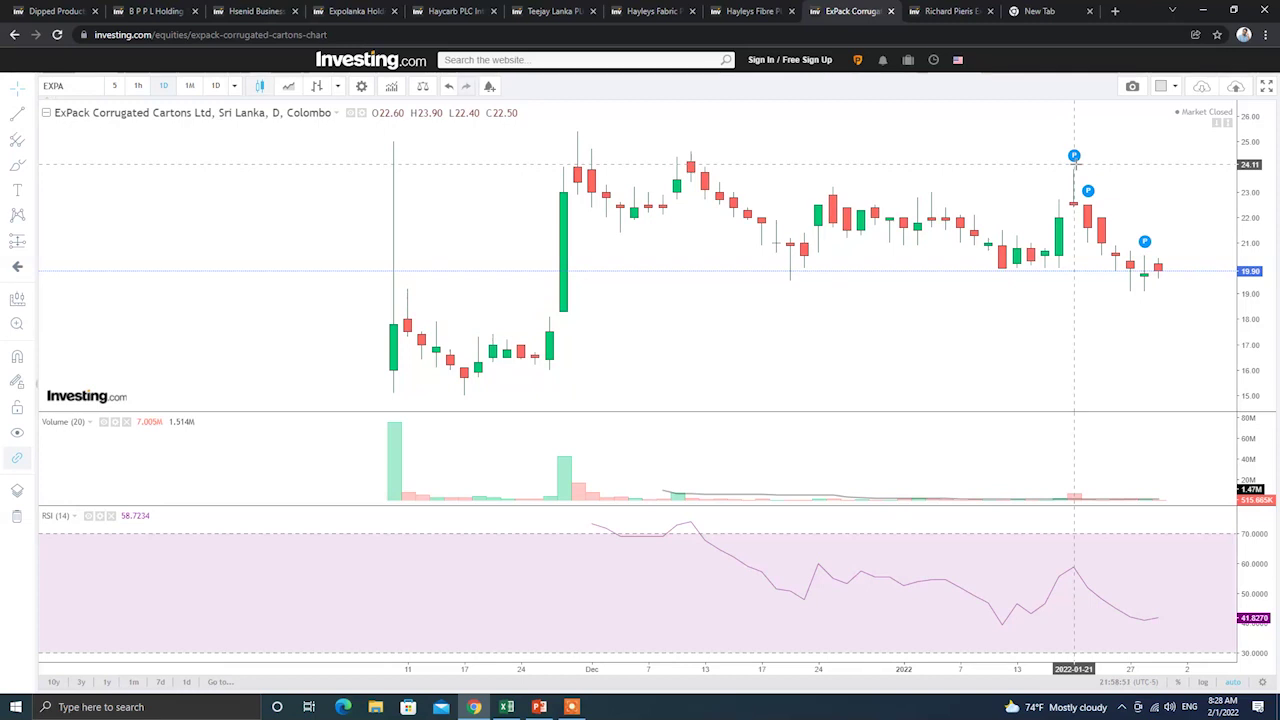
click(950, 11)
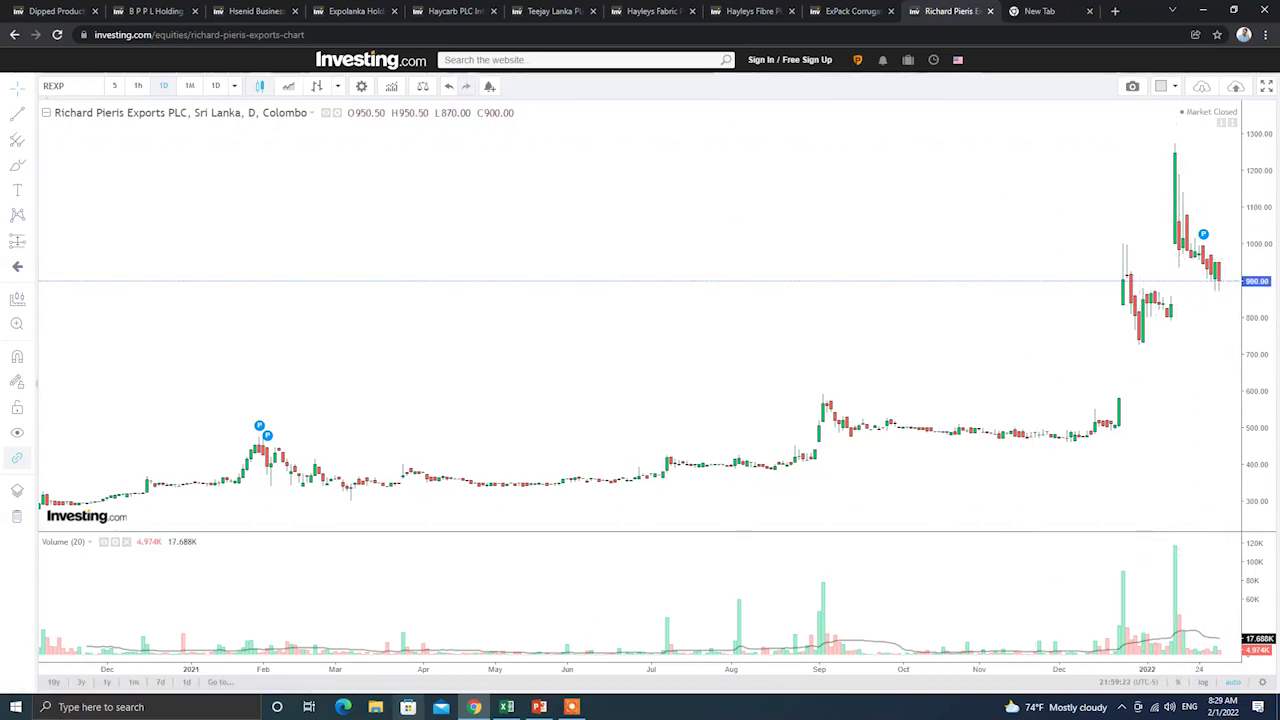
Switch to the ExporT Companies workbook in Excel and widen the CY Net income column so its largest figure fits.
click(507, 707)
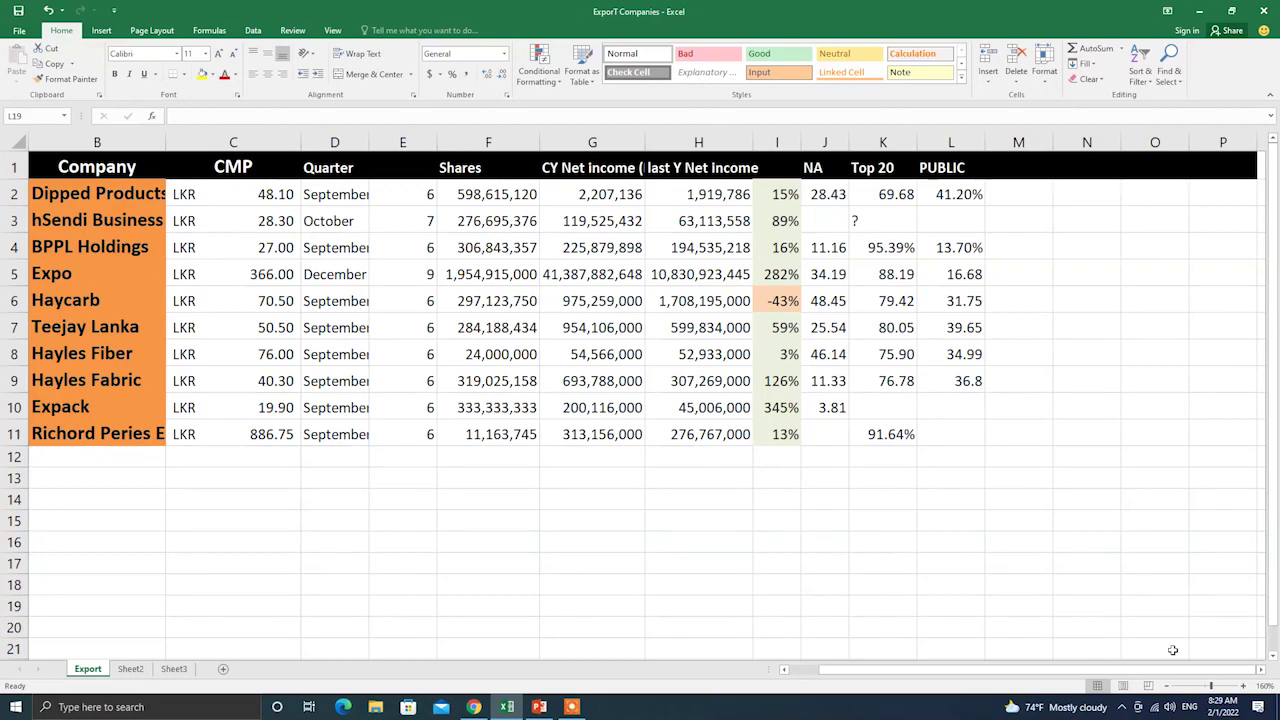
click(1241, 686)
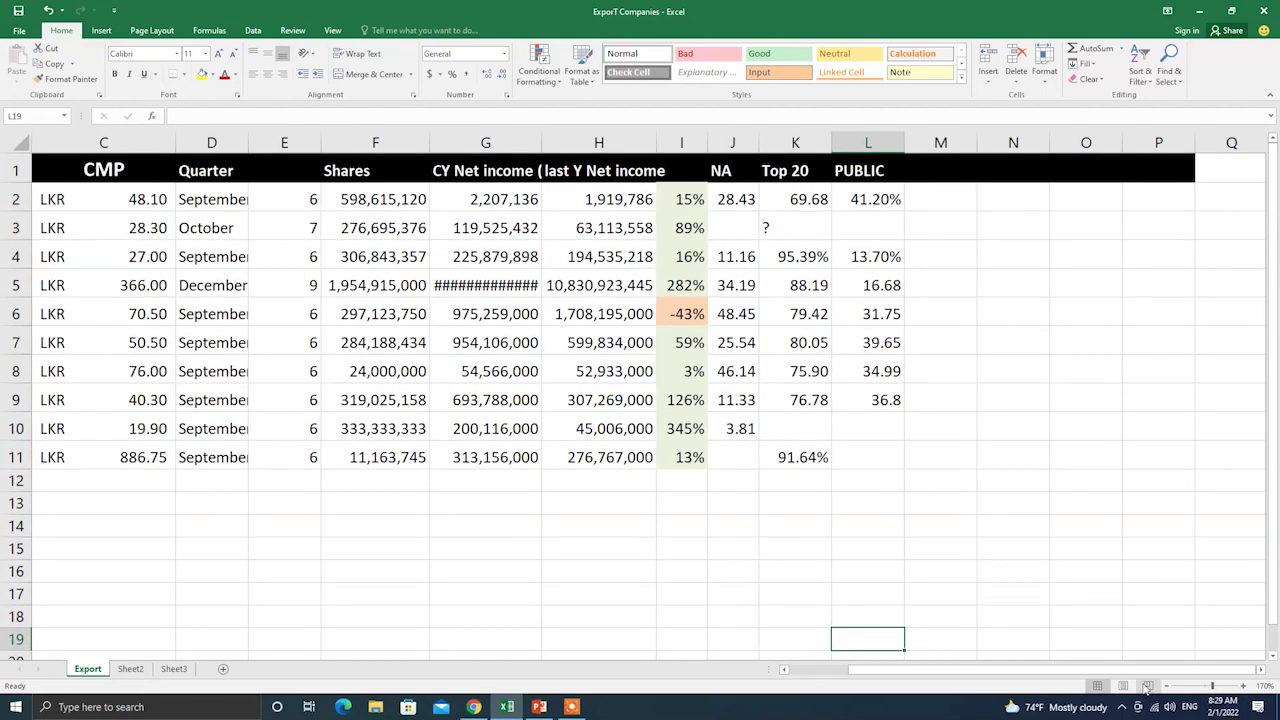
drag(1146, 670, 1022, 690)
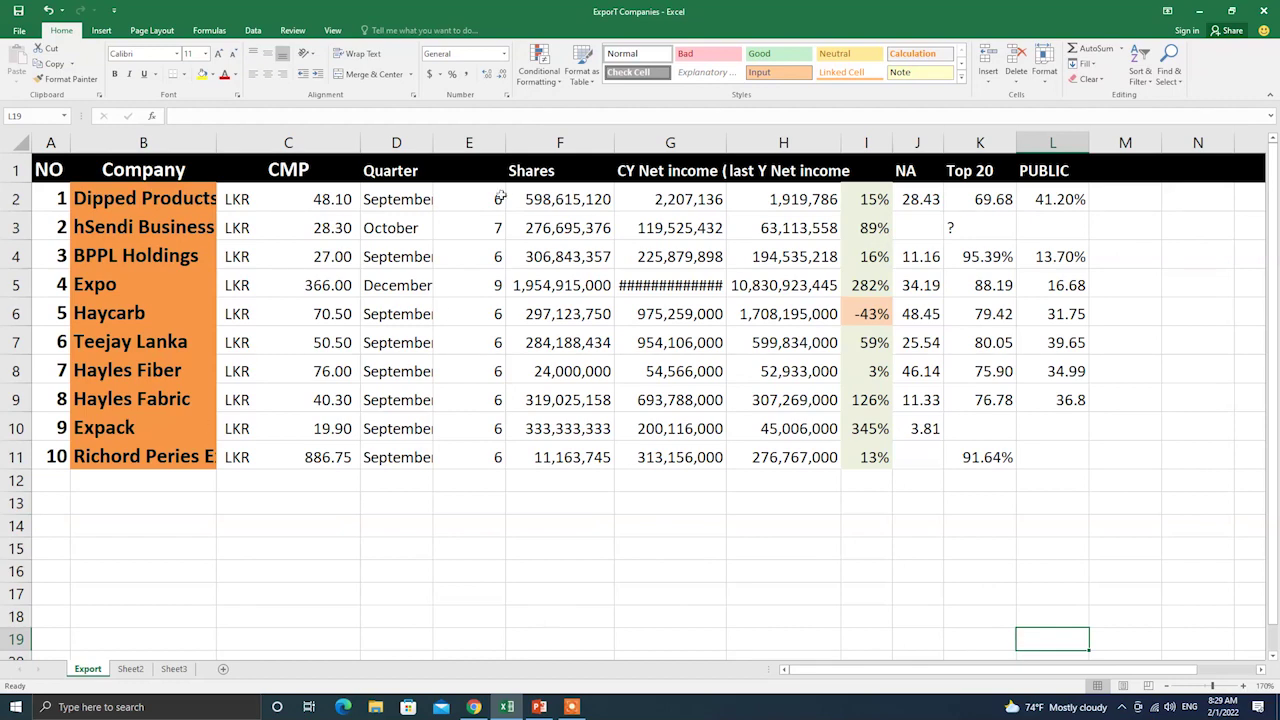
drag(730, 147, 742, 143)
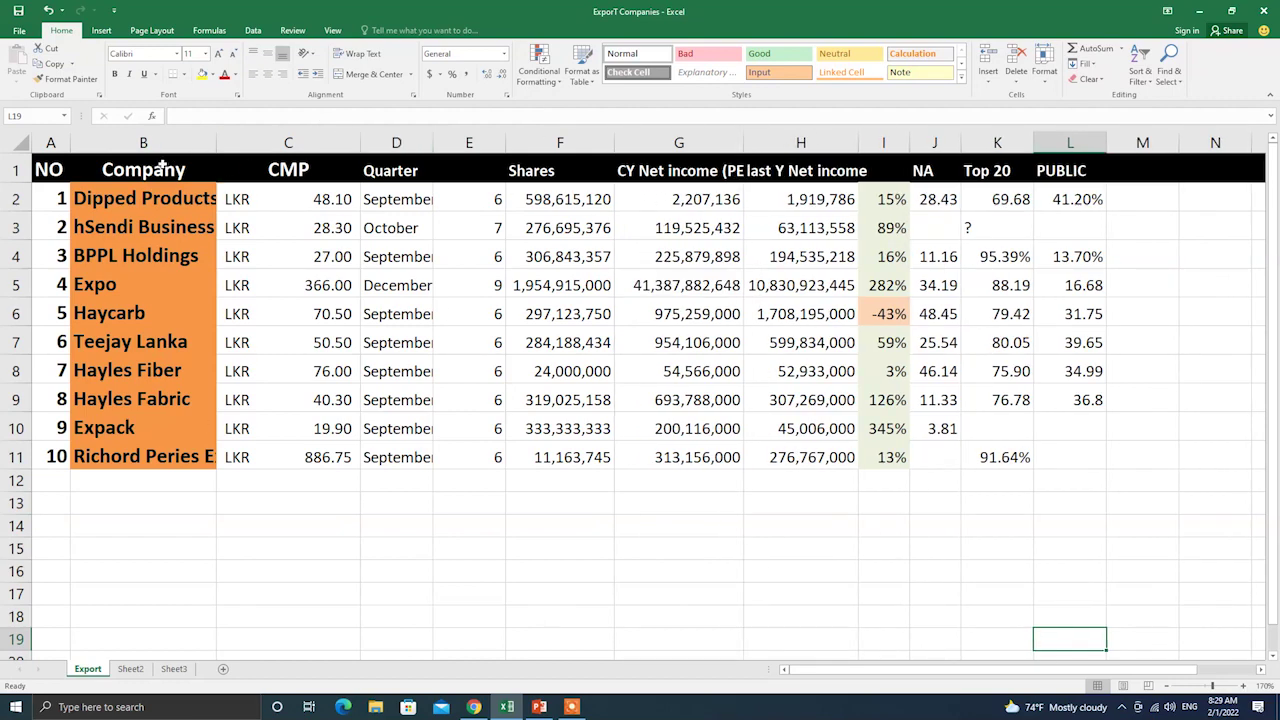
Review the header row of the Export sheet column by column, from Company through CMP, Quarter, Shares and net income to PUBLIC.
click(162, 168)
click(313, 166)
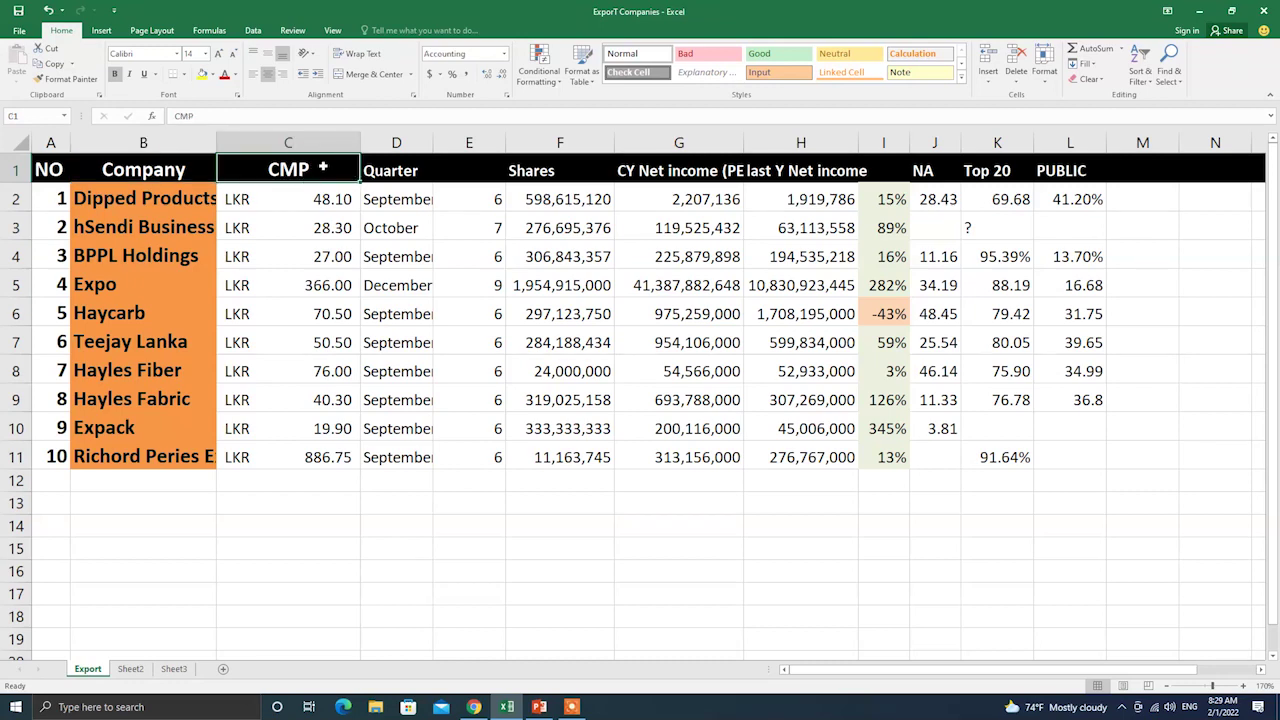
click(402, 177)
click(493, 172)
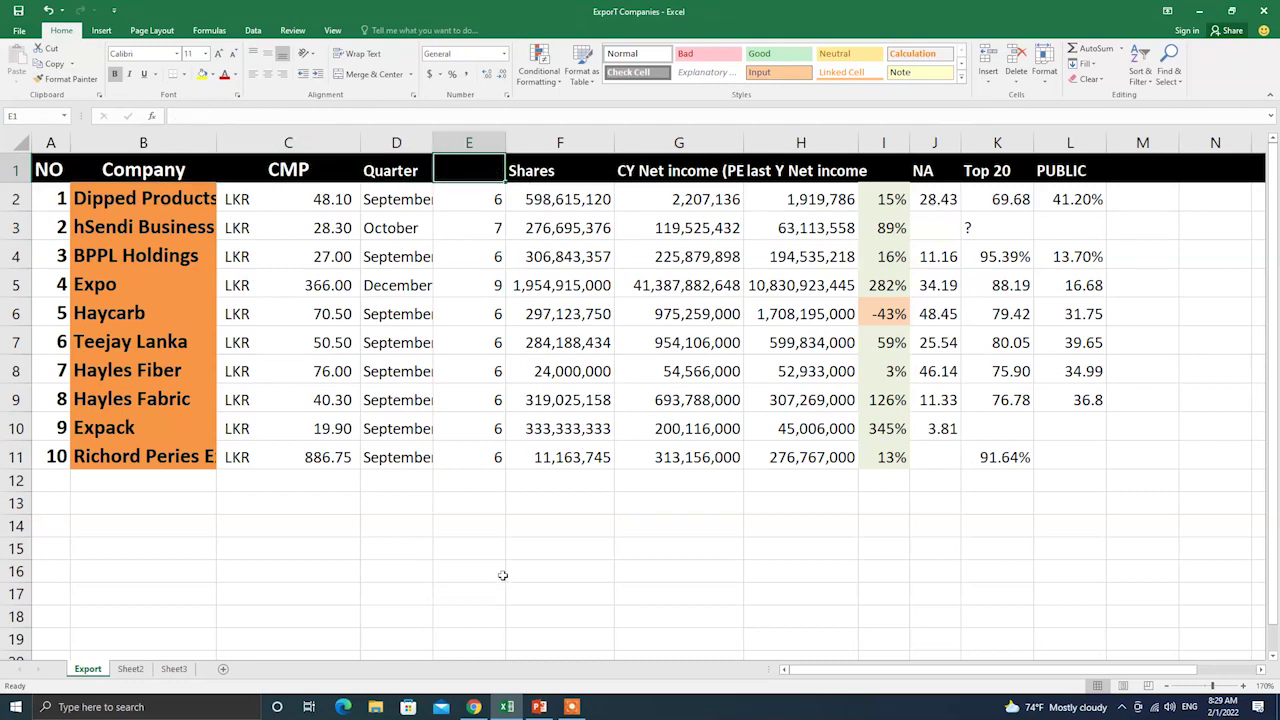
click(592, 168)
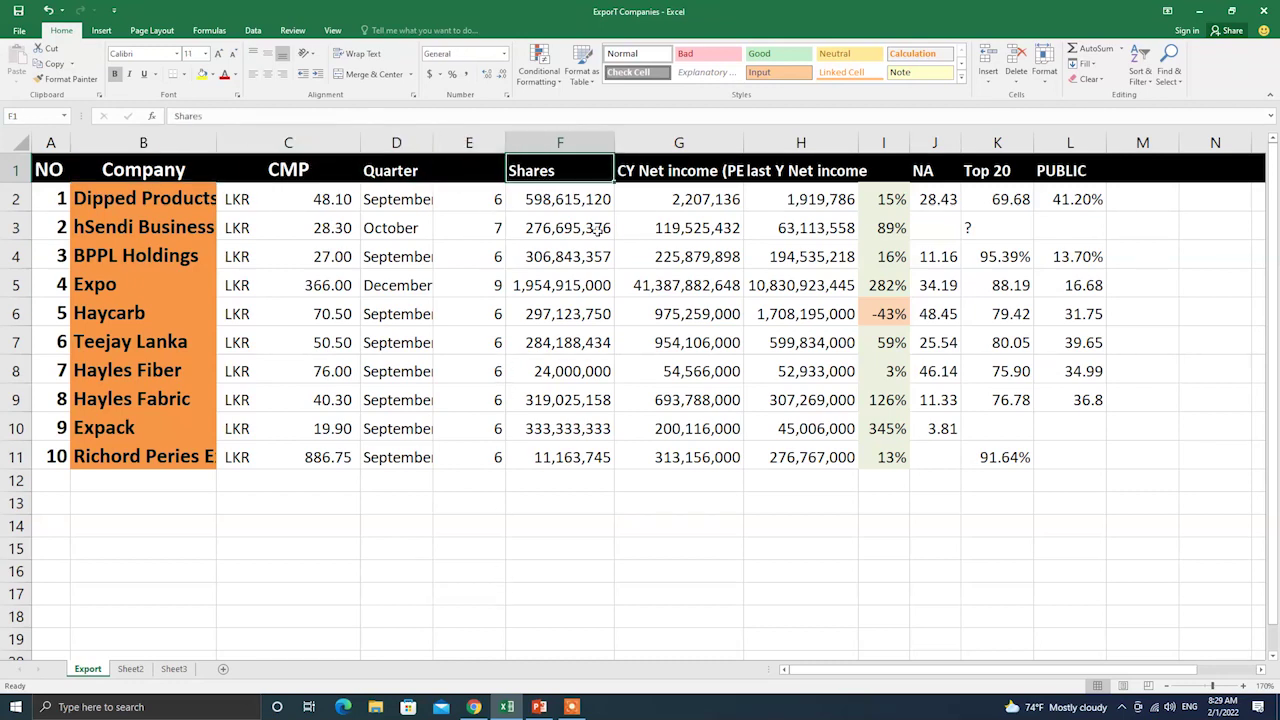
click(675, 170)
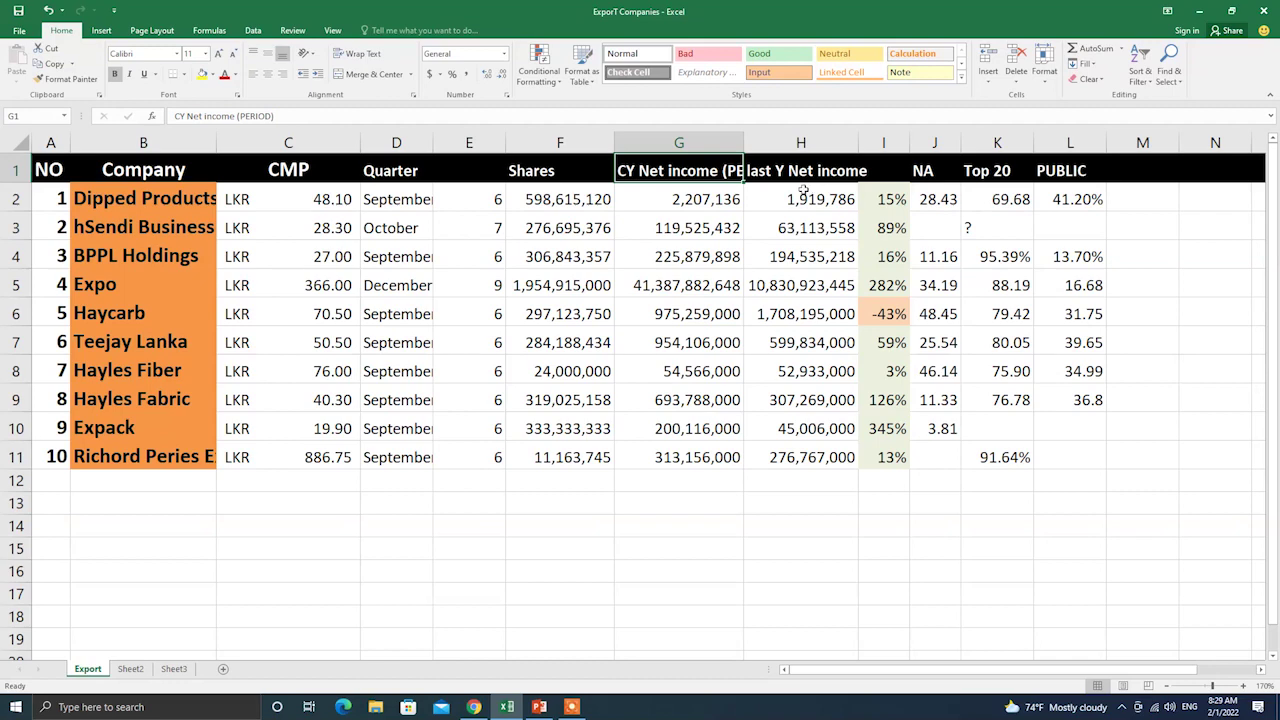
click(793, 172)
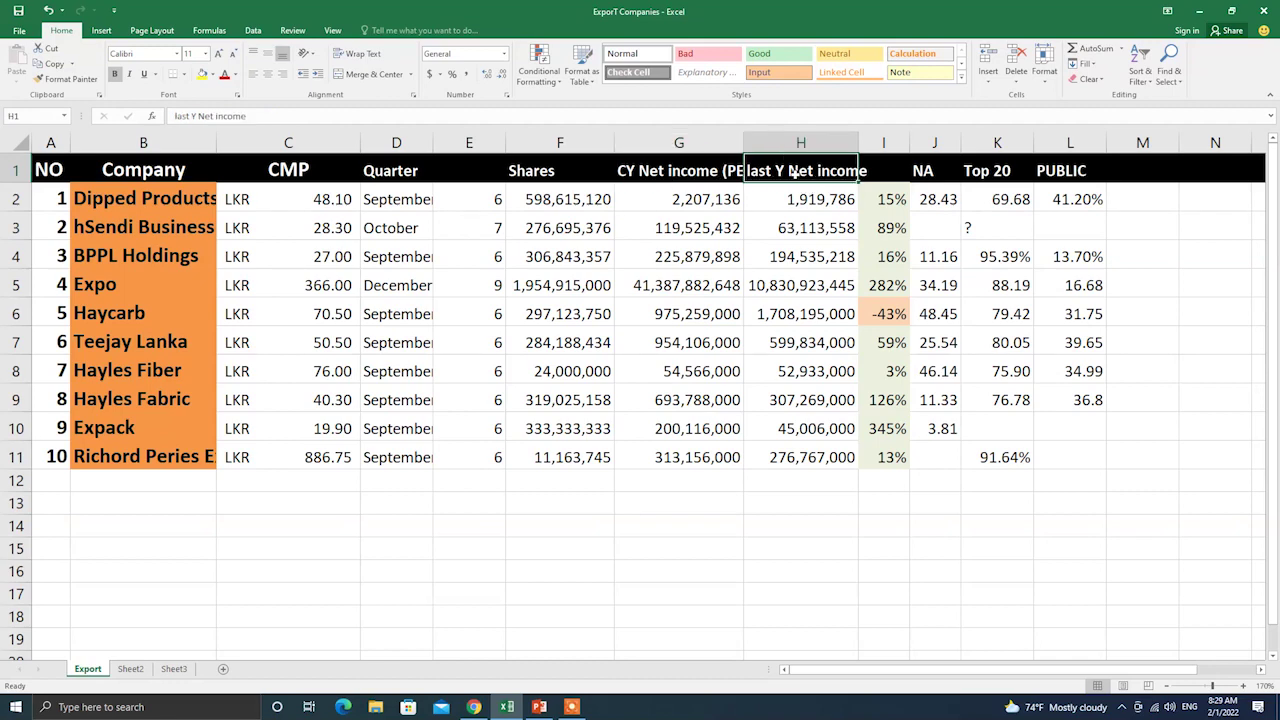
click(884, 172)
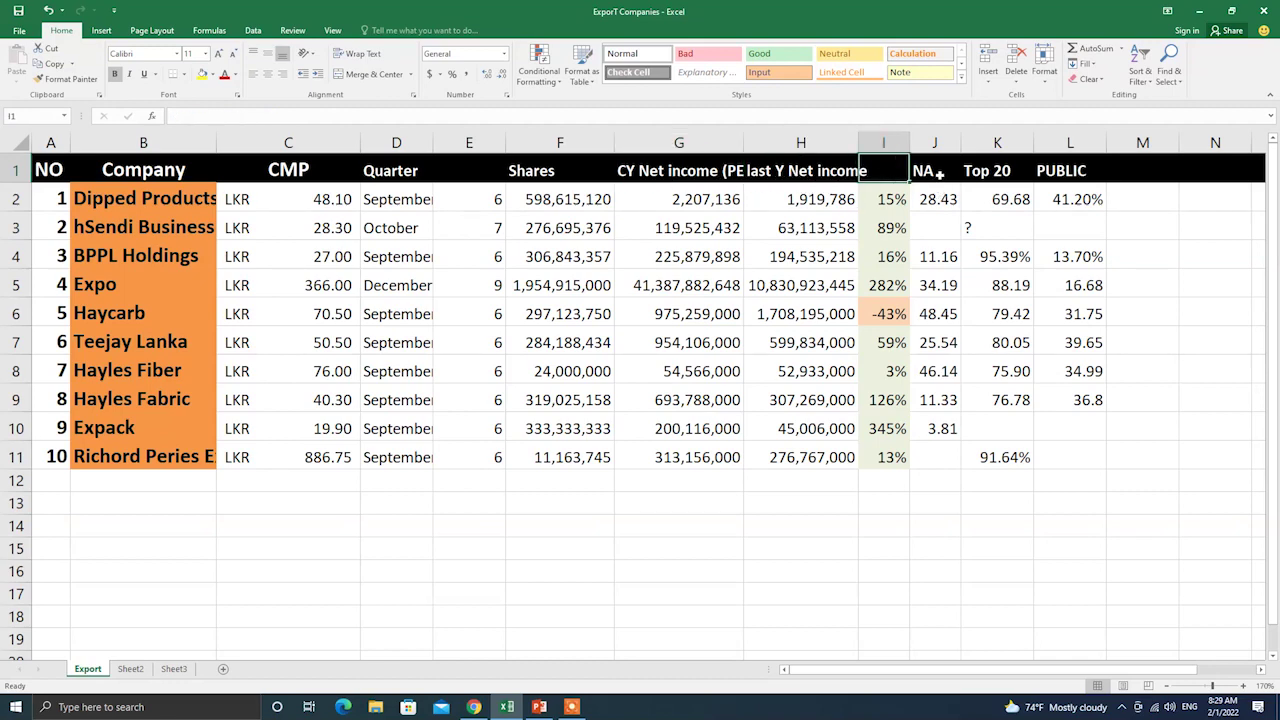
click(938, 176)
click(1014, 170)
click(1080, 165)
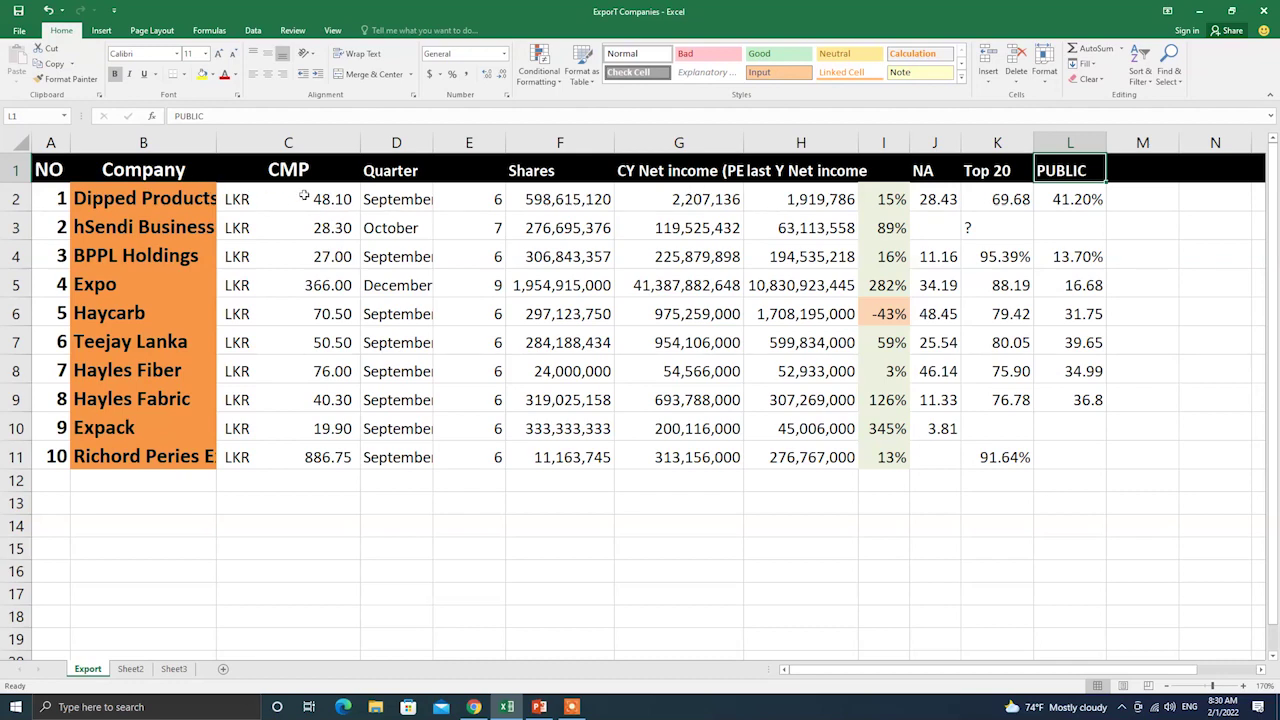
Examine the net income growth of Dipped Products, hSendi Business and BPPL Holdings, comparing current and last year for Dipped Products.
click(700, 203)
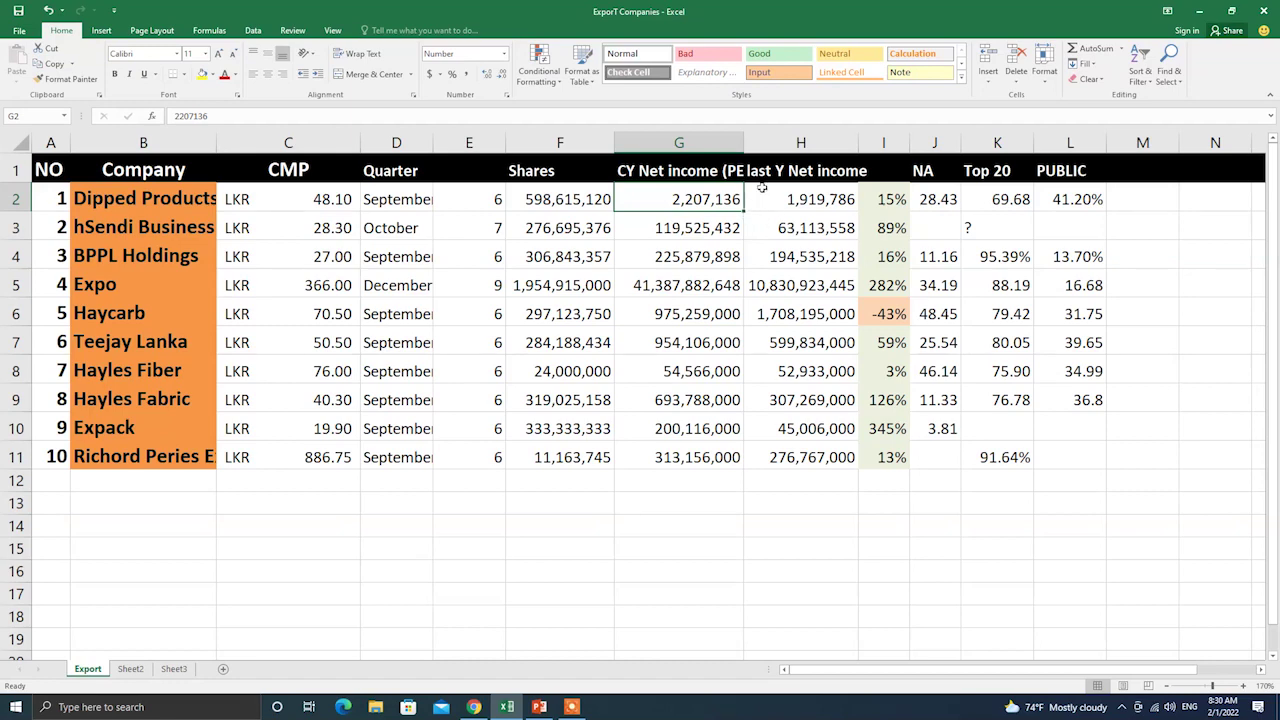
click(843, 199)
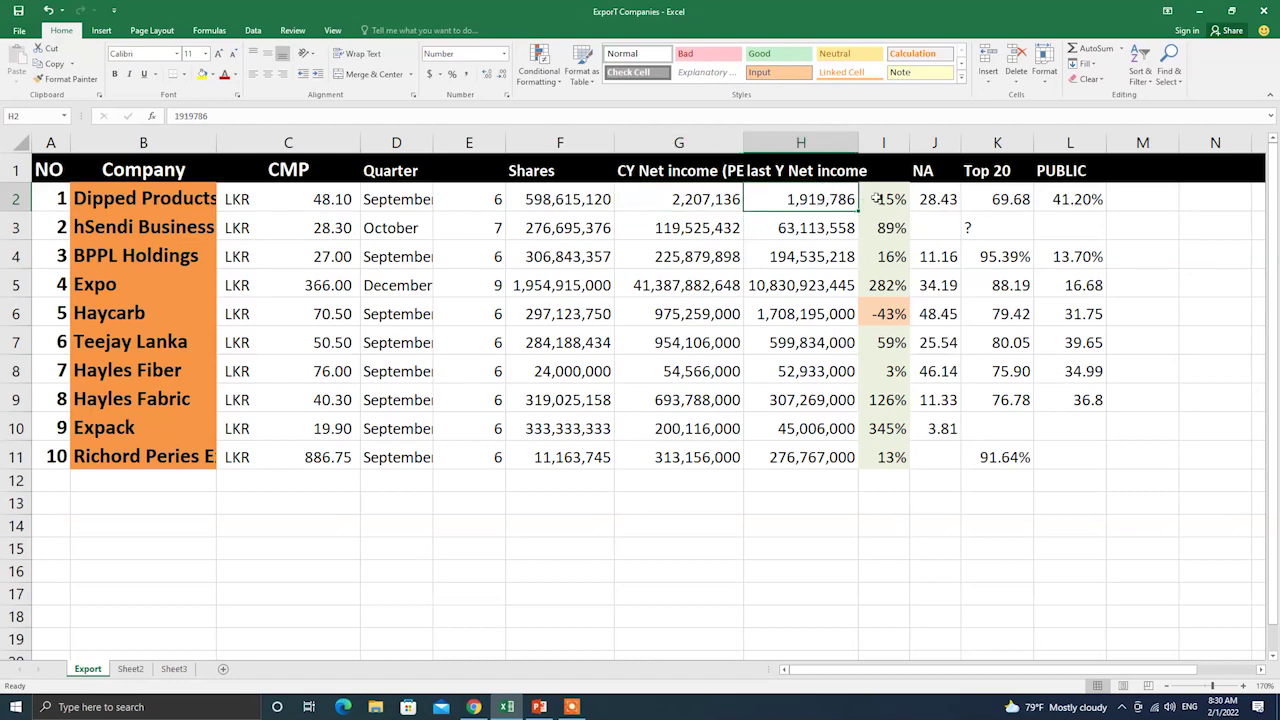
click(872, 199)
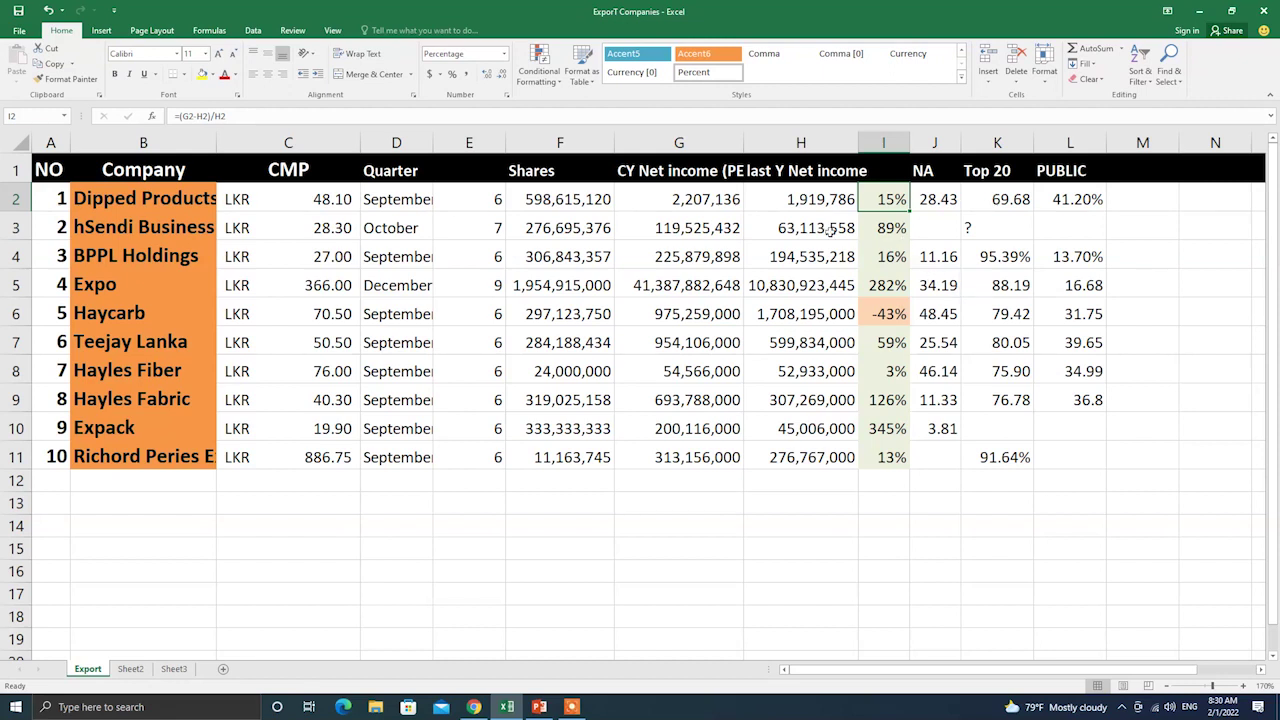
click(734, 199)
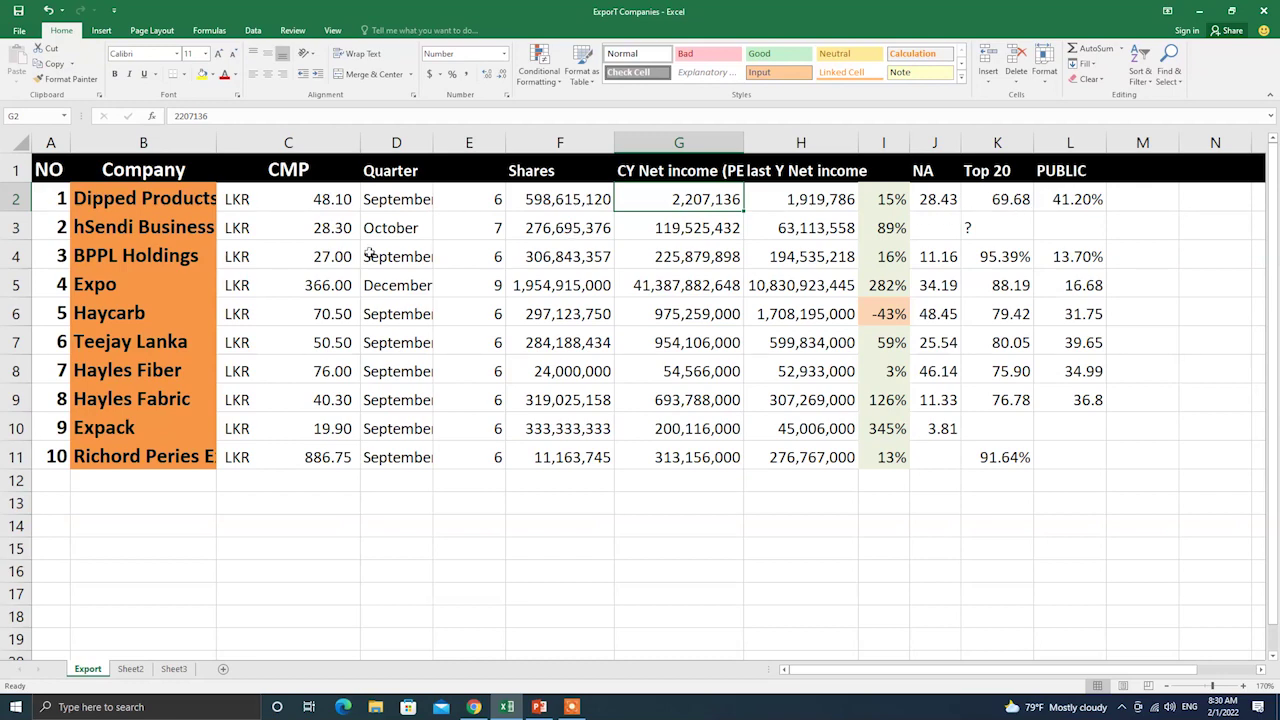
click(170, 230)
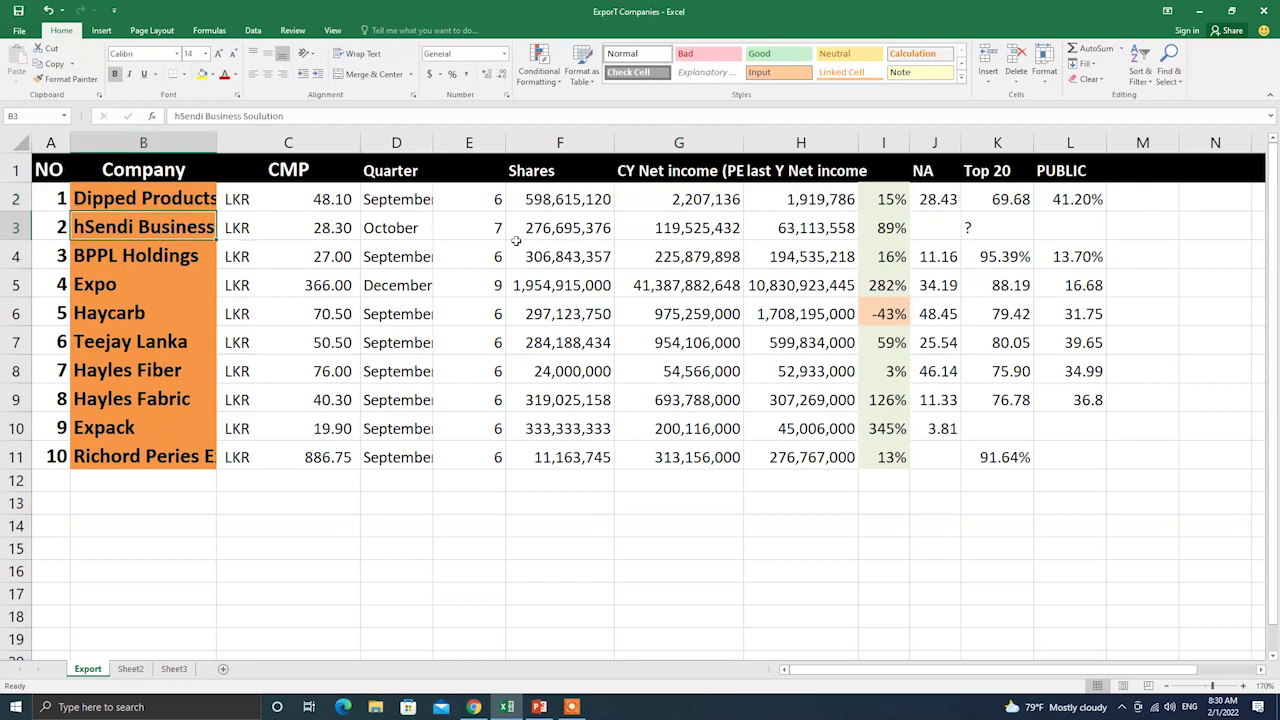
click(884, 228)
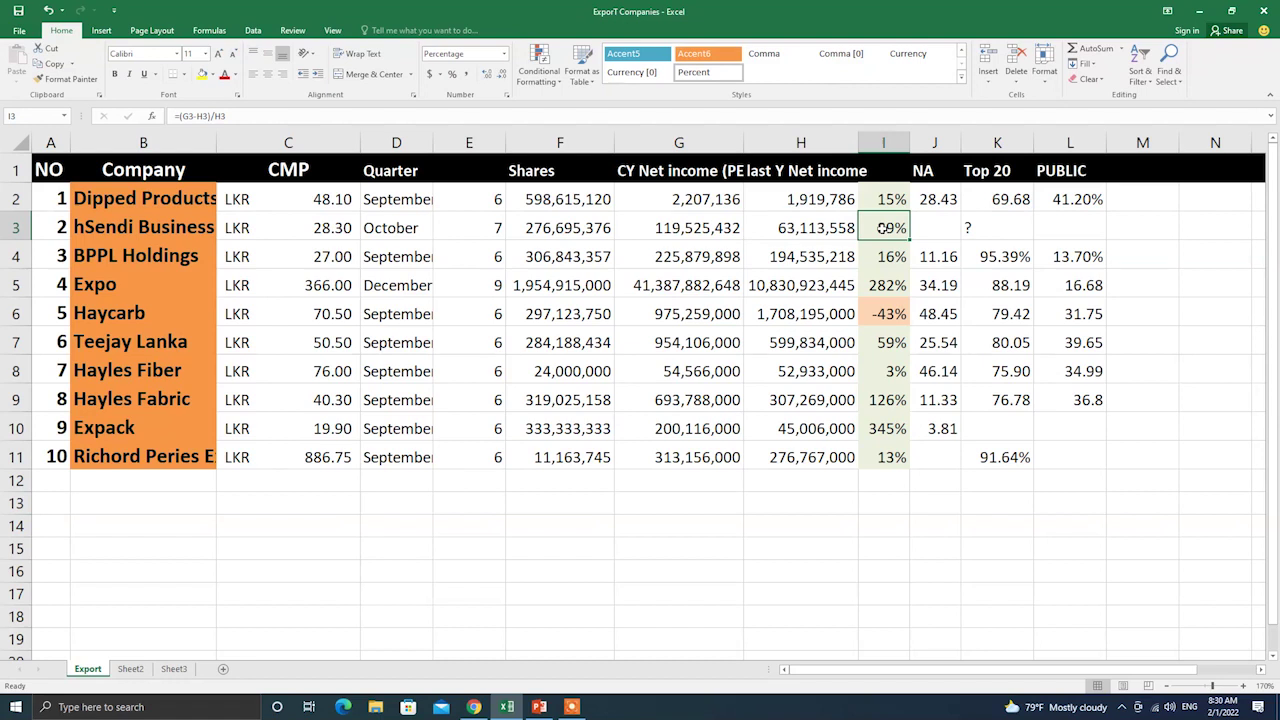
click(165, 252)
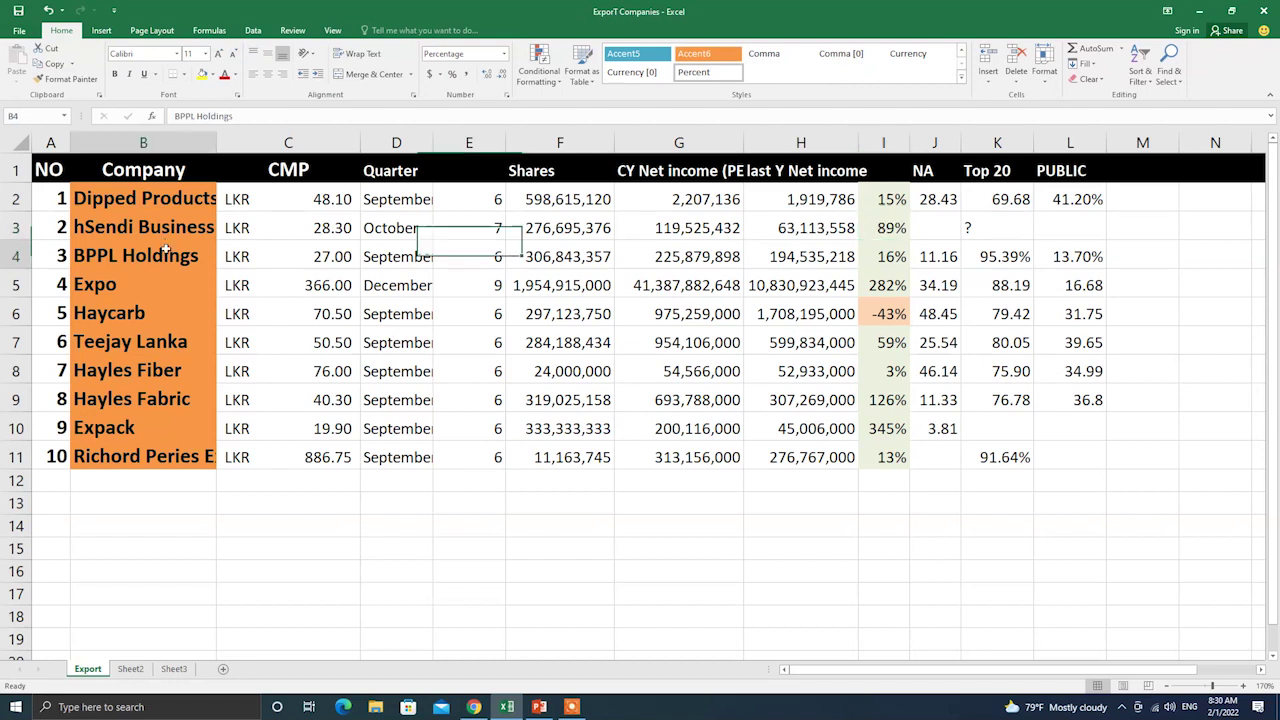
click(894, 260)
Compare Expo's current and last year net income with its growth percentage.
click(113, 284)
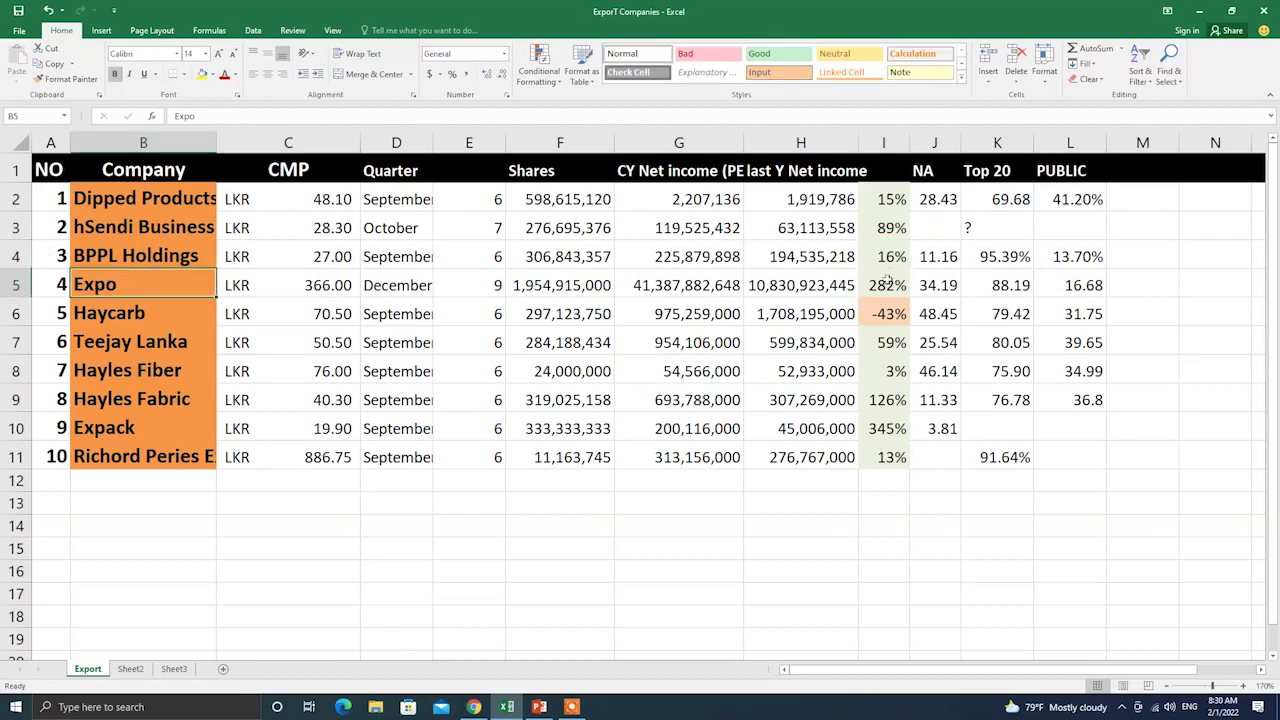
click(888, 283)
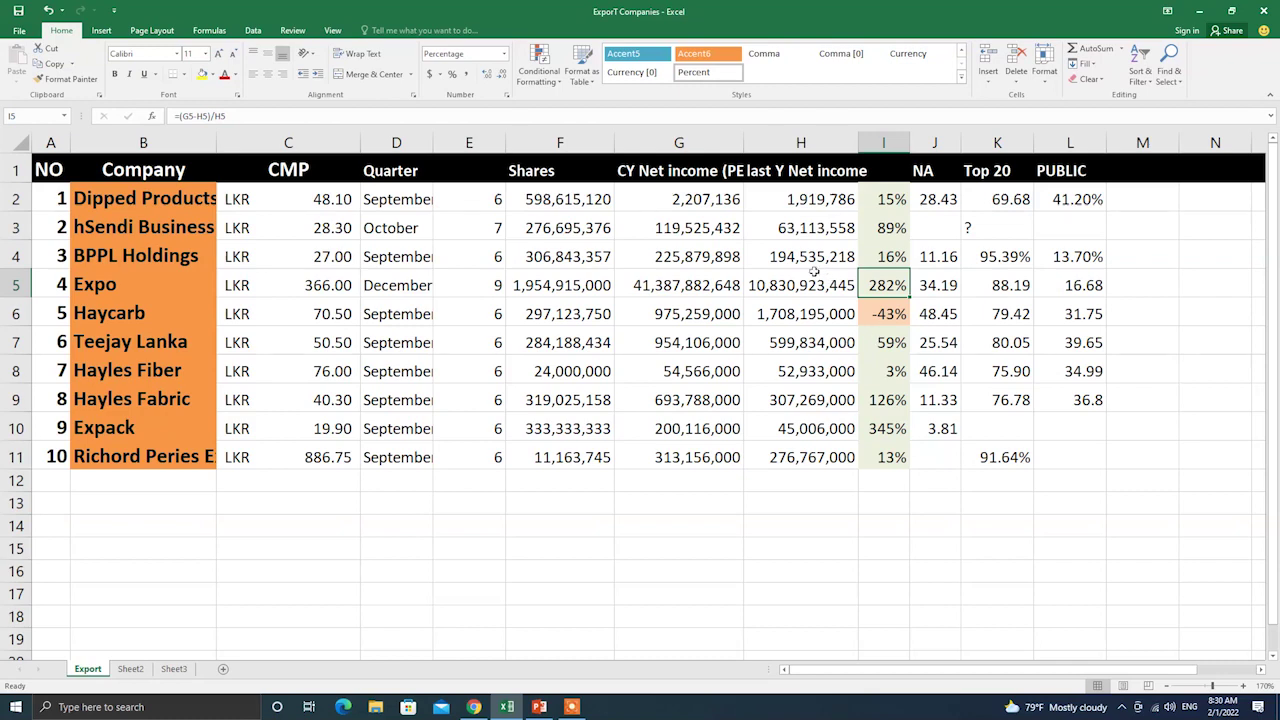
click(812, 283)
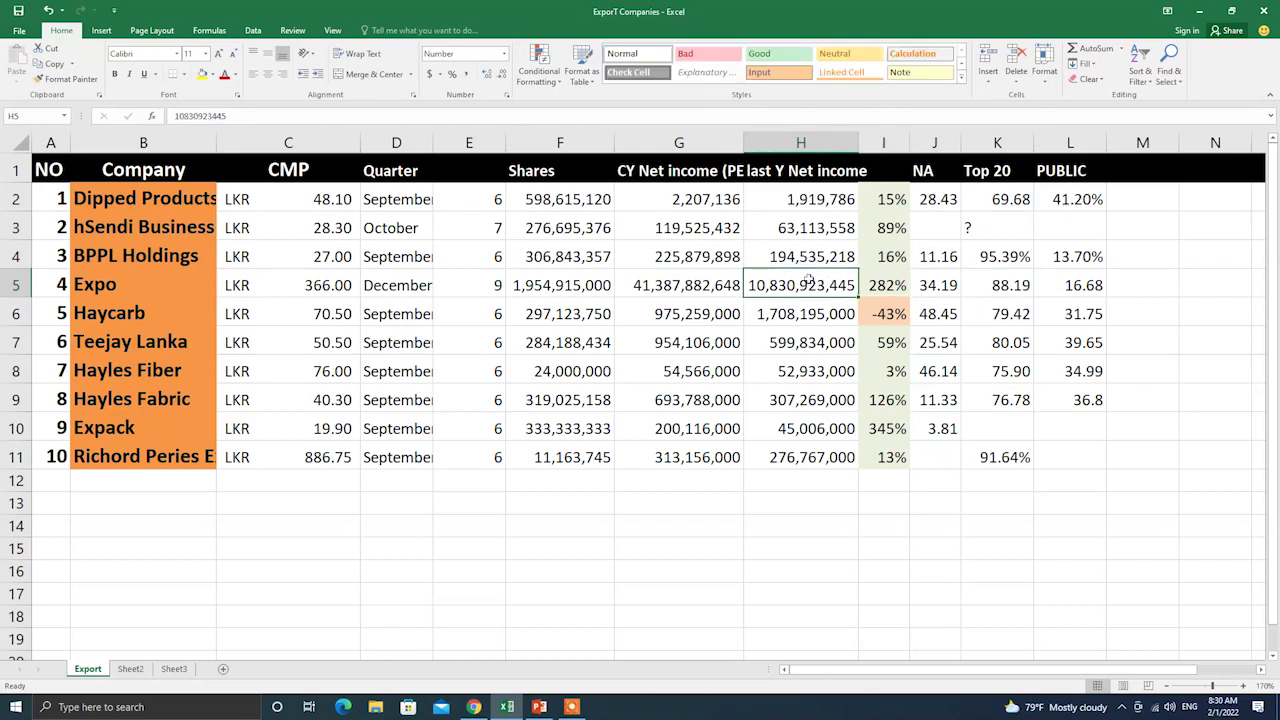
click(717, 278)
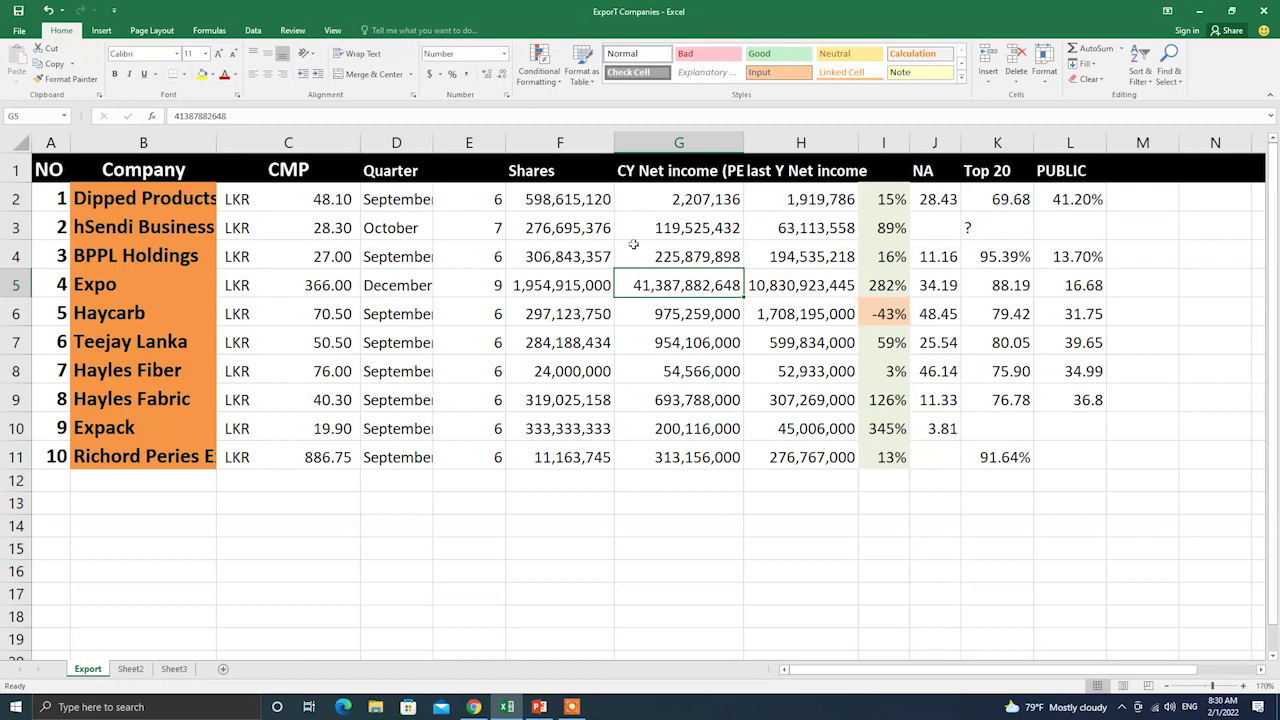
click(902, 285)
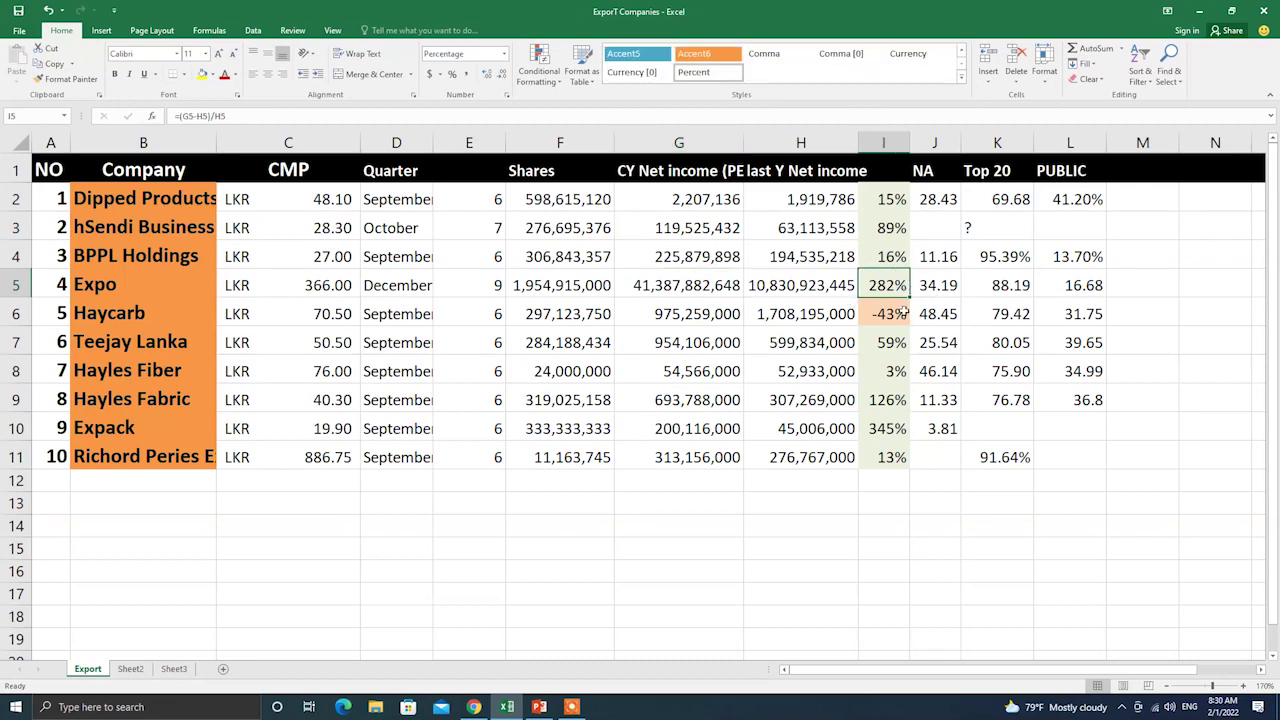
Examine the net income figures and growth percentages of Haycarb and Teejay Lanka.
click(903, 314)
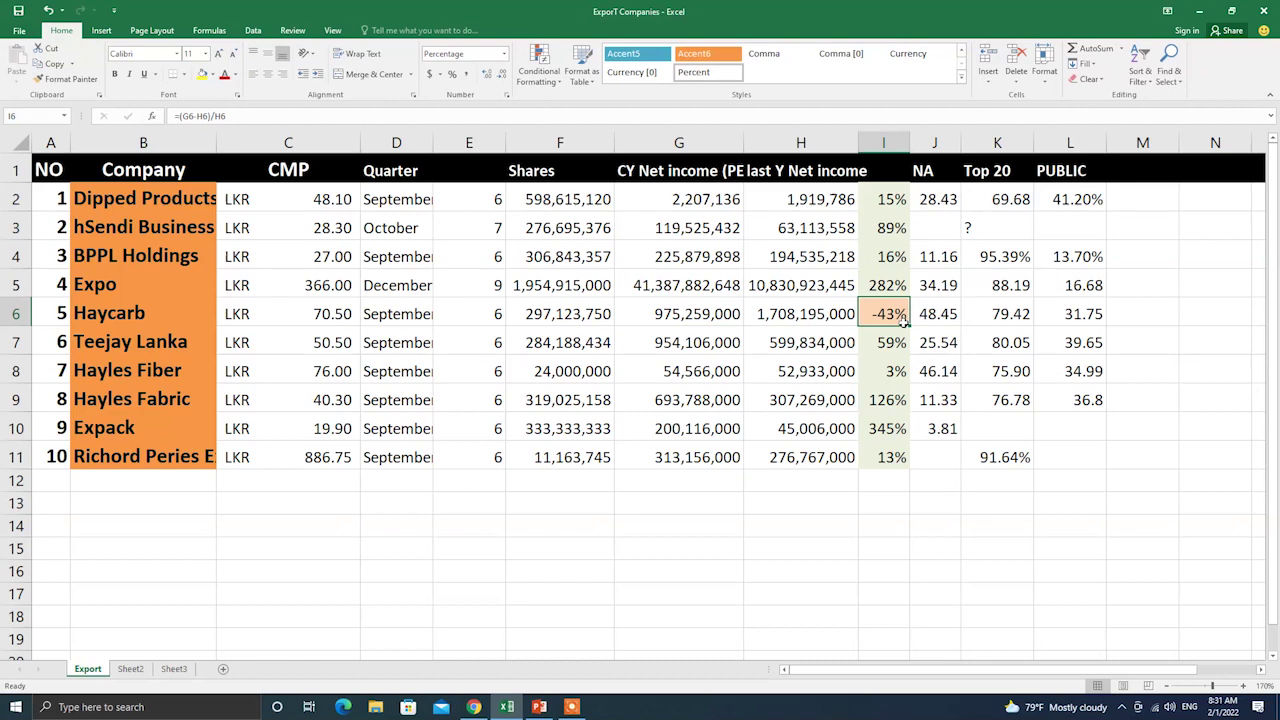
click(660, 342)
click(782, 308)
click(712, 308)
click(866, 346)
click(708, 344)
click(900, 350)
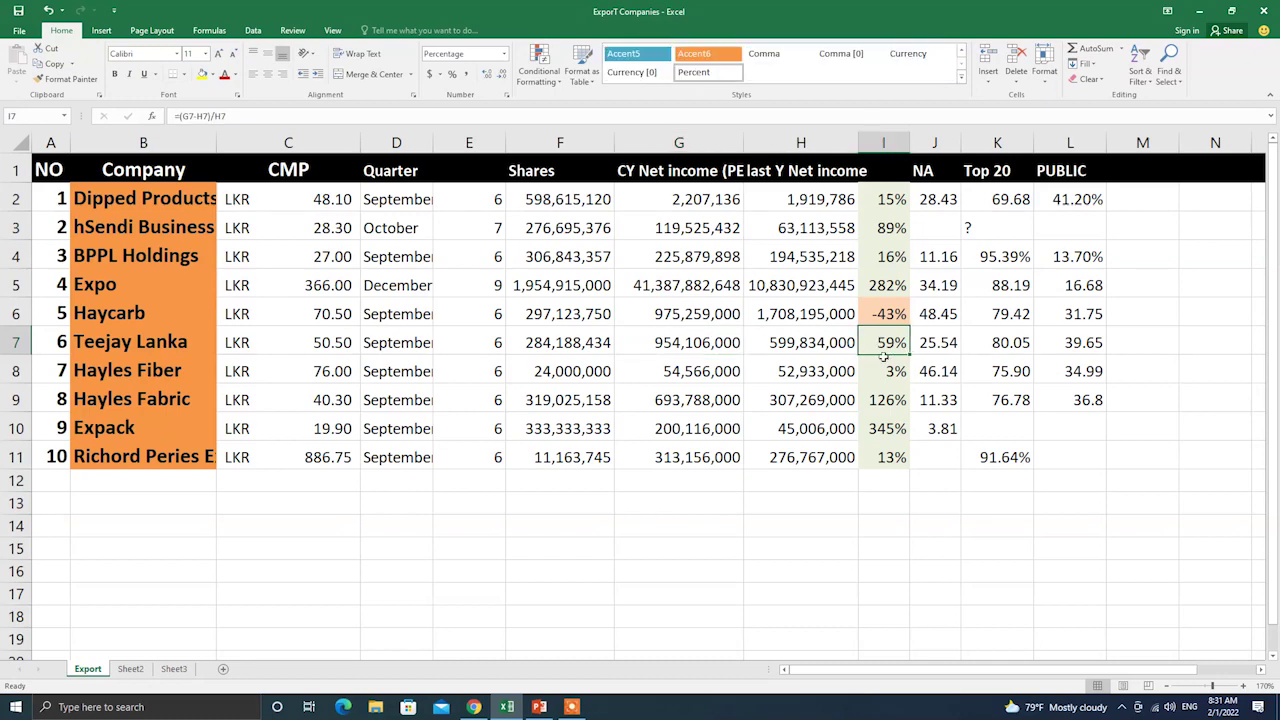
Check the growth percentages of Hayles Fiber, Hayles Fabric, Expack and the Richord Peries company.
click(883, 371)
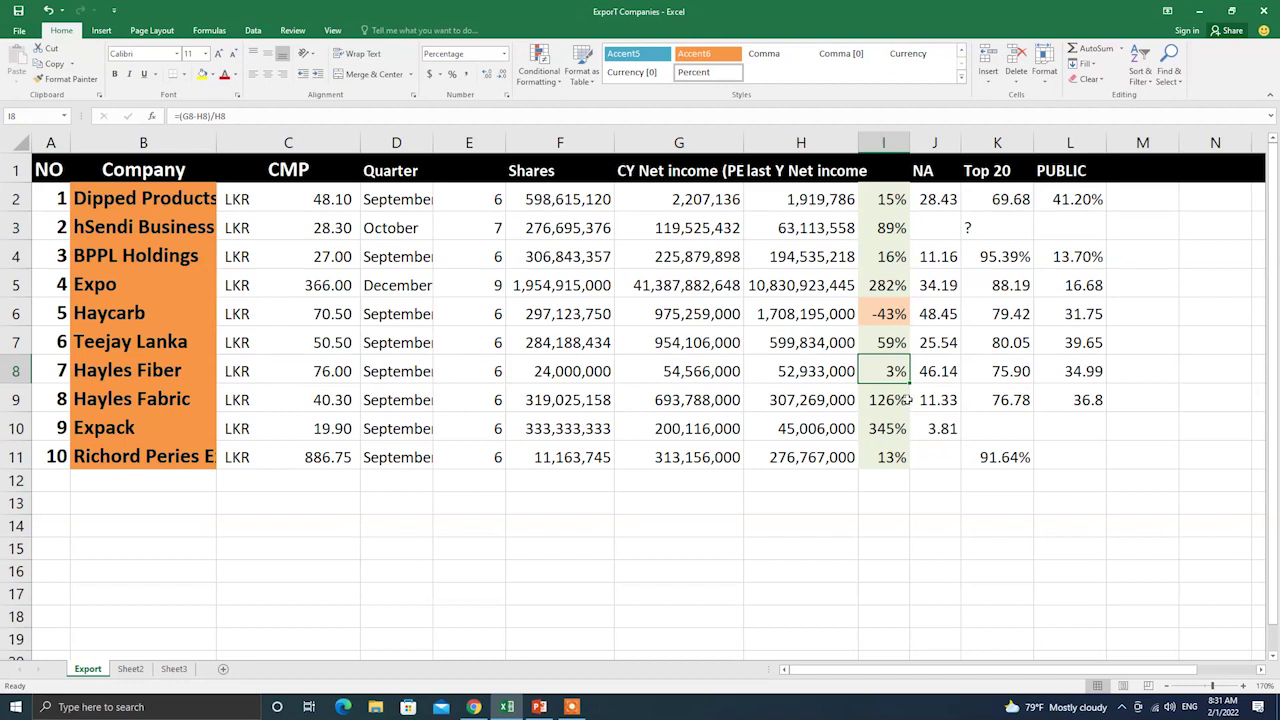
click(888, 398)
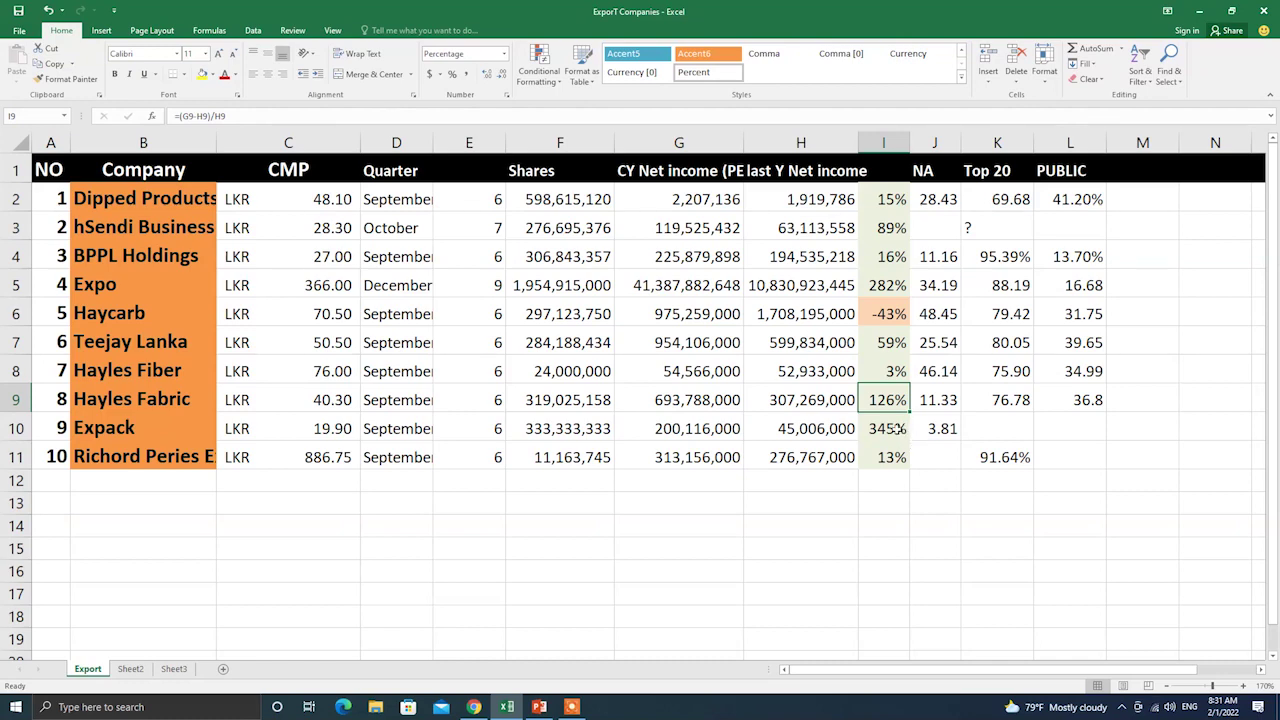
click(905, 439)
click(899, 457)
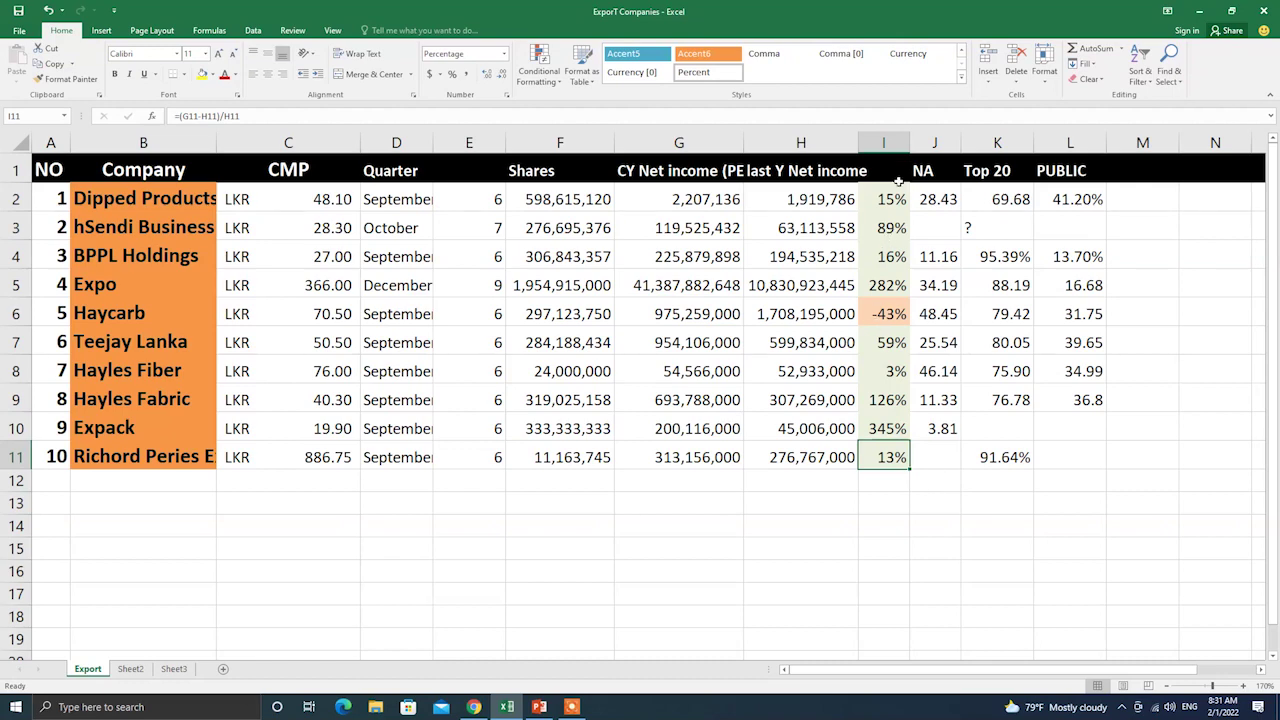
Try sorting the table range A1:I11 by growth percentage from smallest to largest, undo the sort, and select Expack's growth cell.
drag(897, 185, 45, 457)
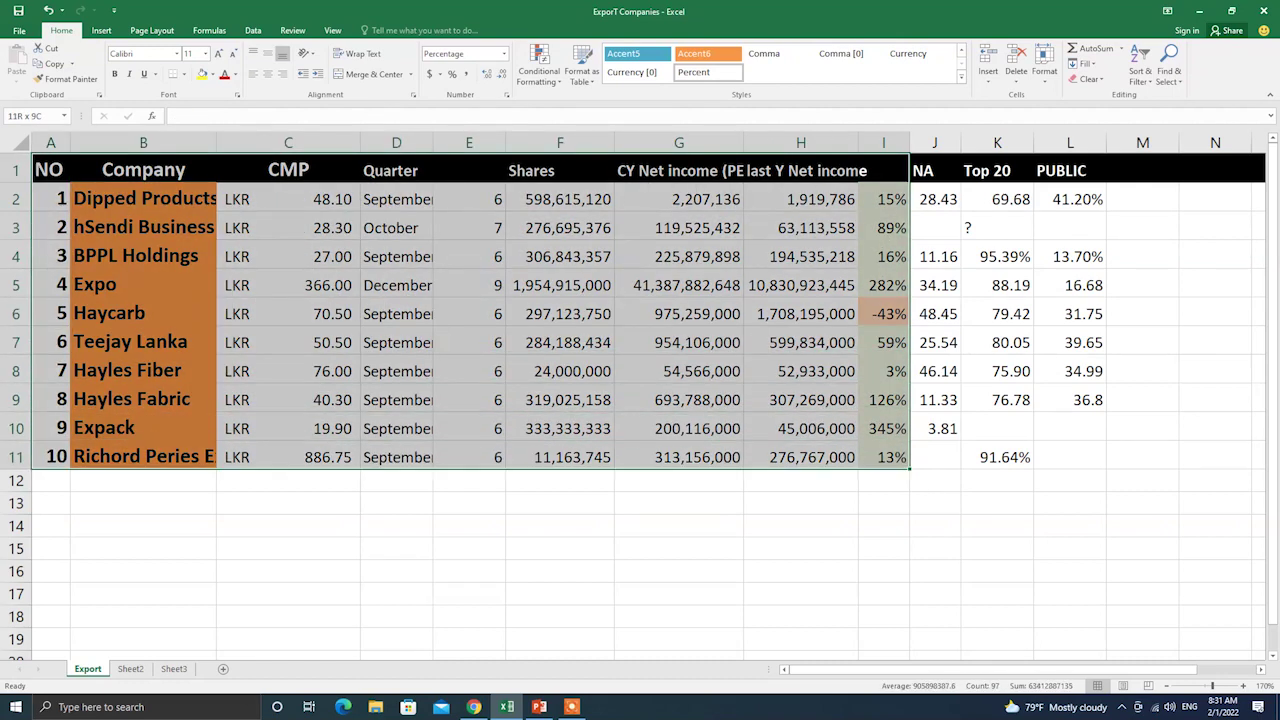
click(1142, 72)
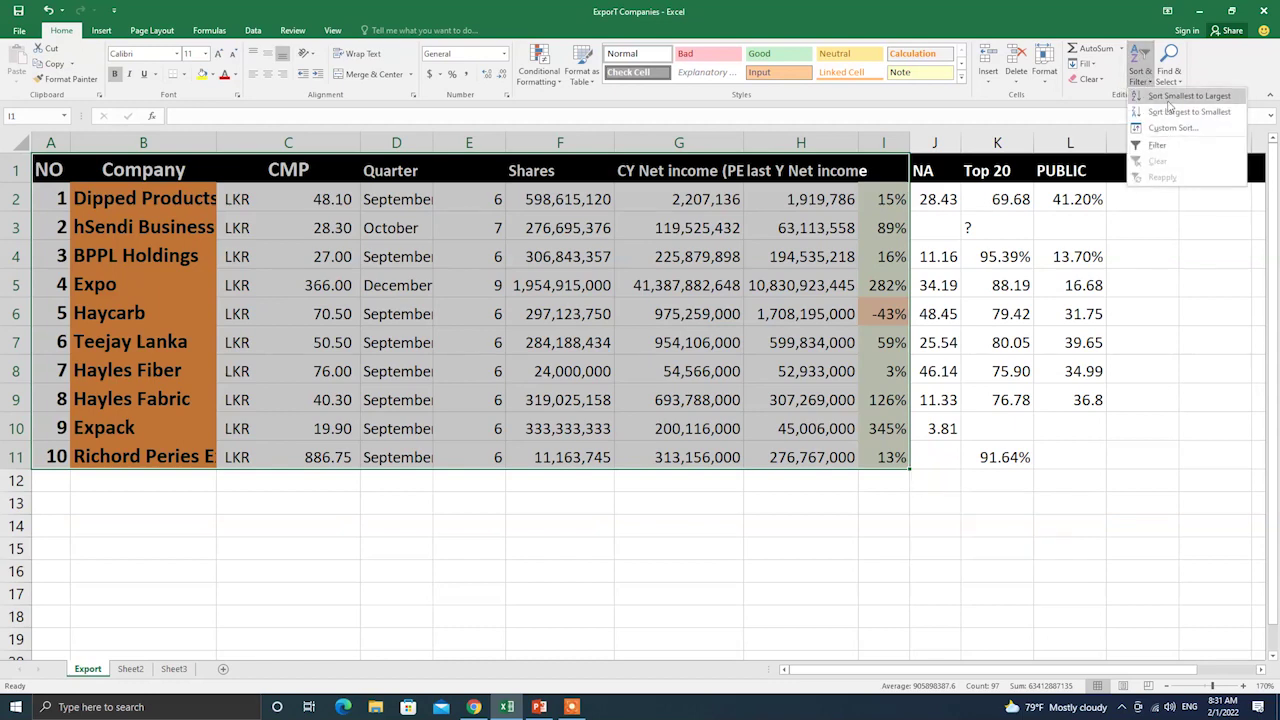
click(1170, 96)
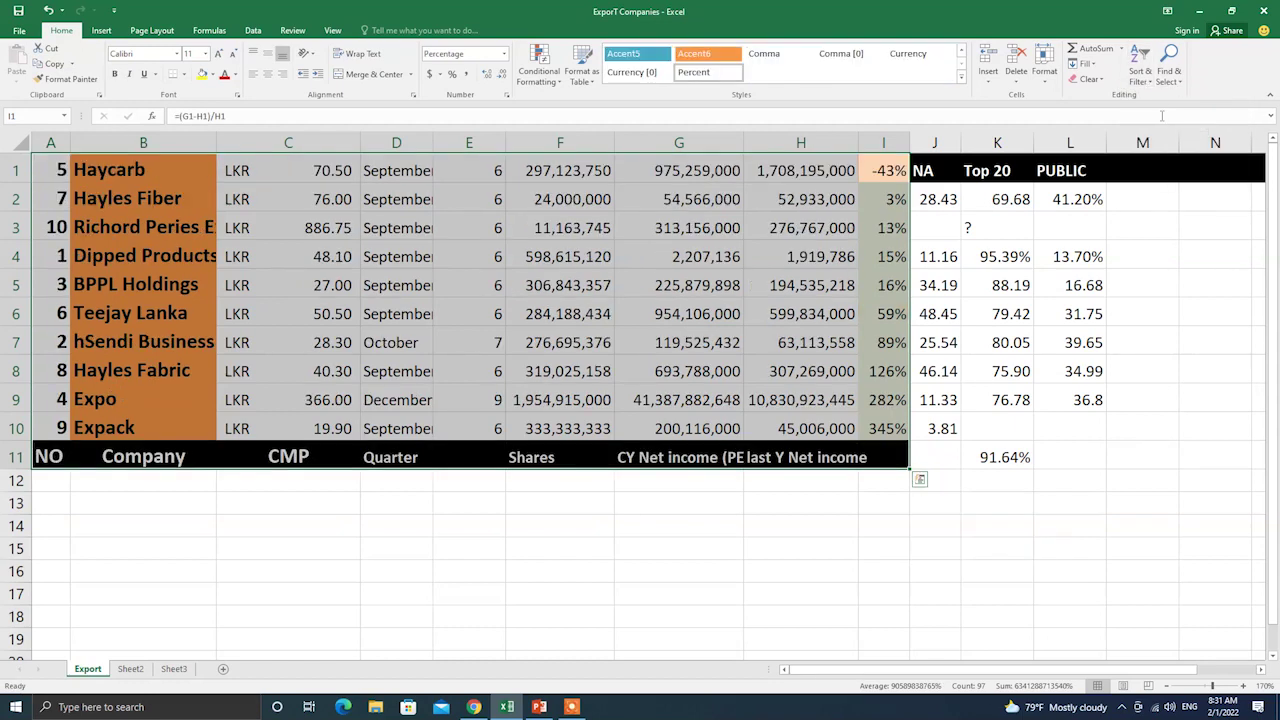
click(720, 528)
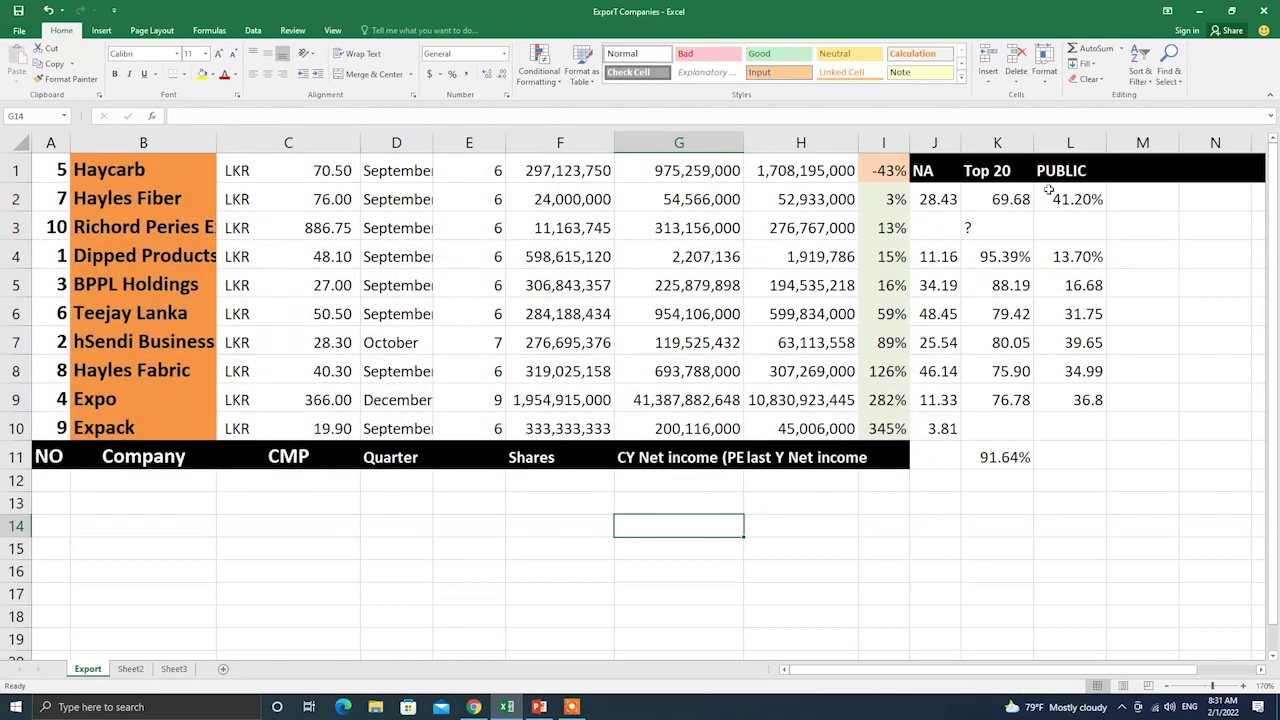
key(ctrl+z)
click(905, 425)
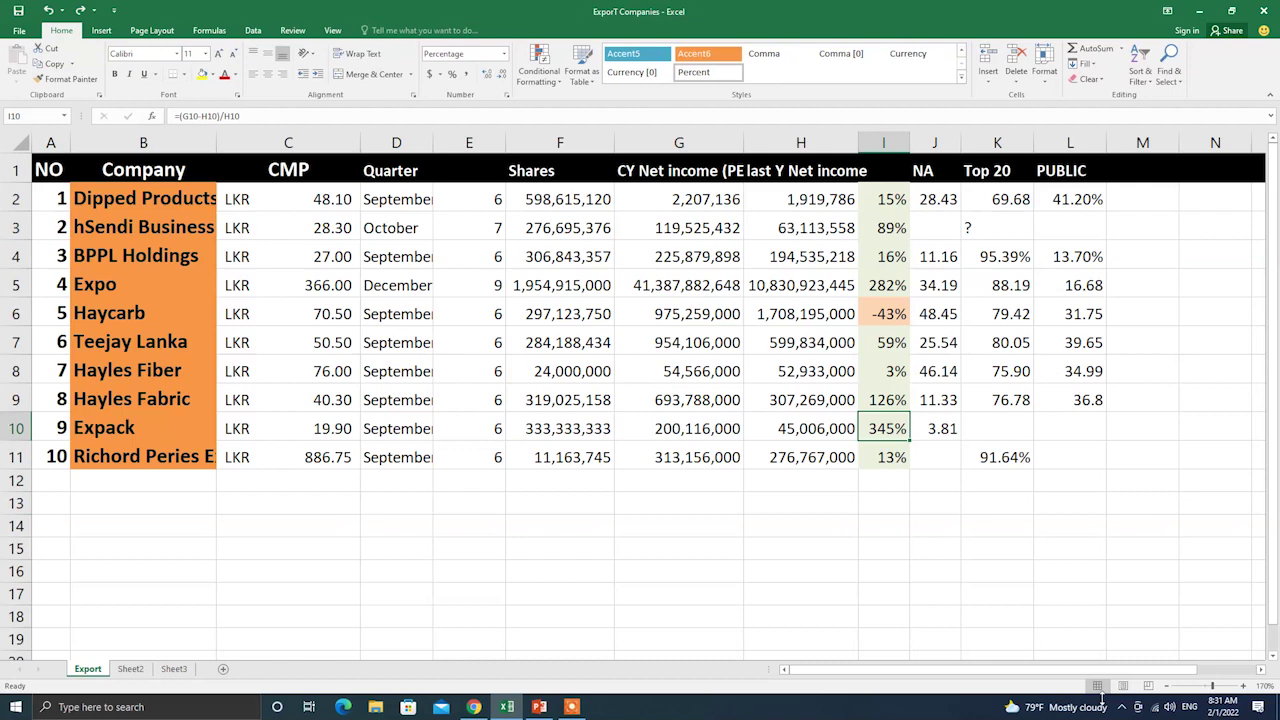
Undo the last column width change and widen the CY Net income column so Expo's figure fits.
key(ctrl+z)
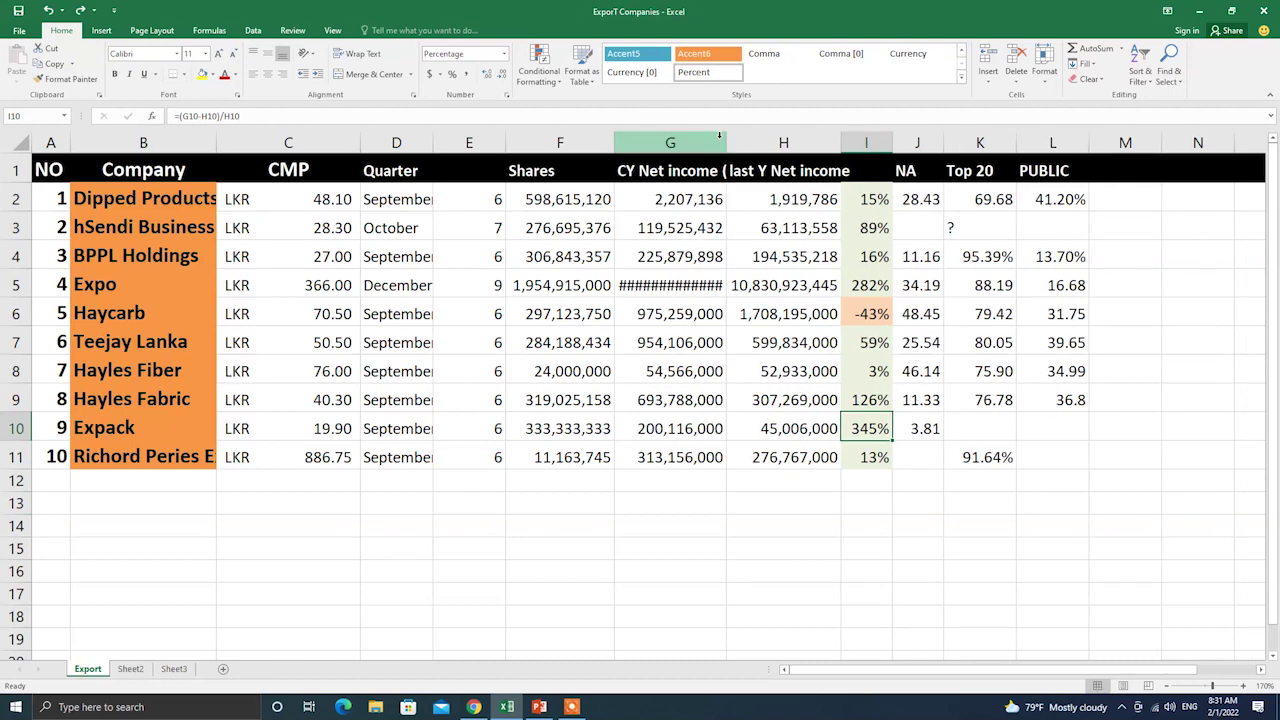
drag(727, 142, 759, 140)
Compare the net income growth percentages of Expack, Expo, Hayles Fabric and hSendi Business.
drag(900, 430, 145, 429)
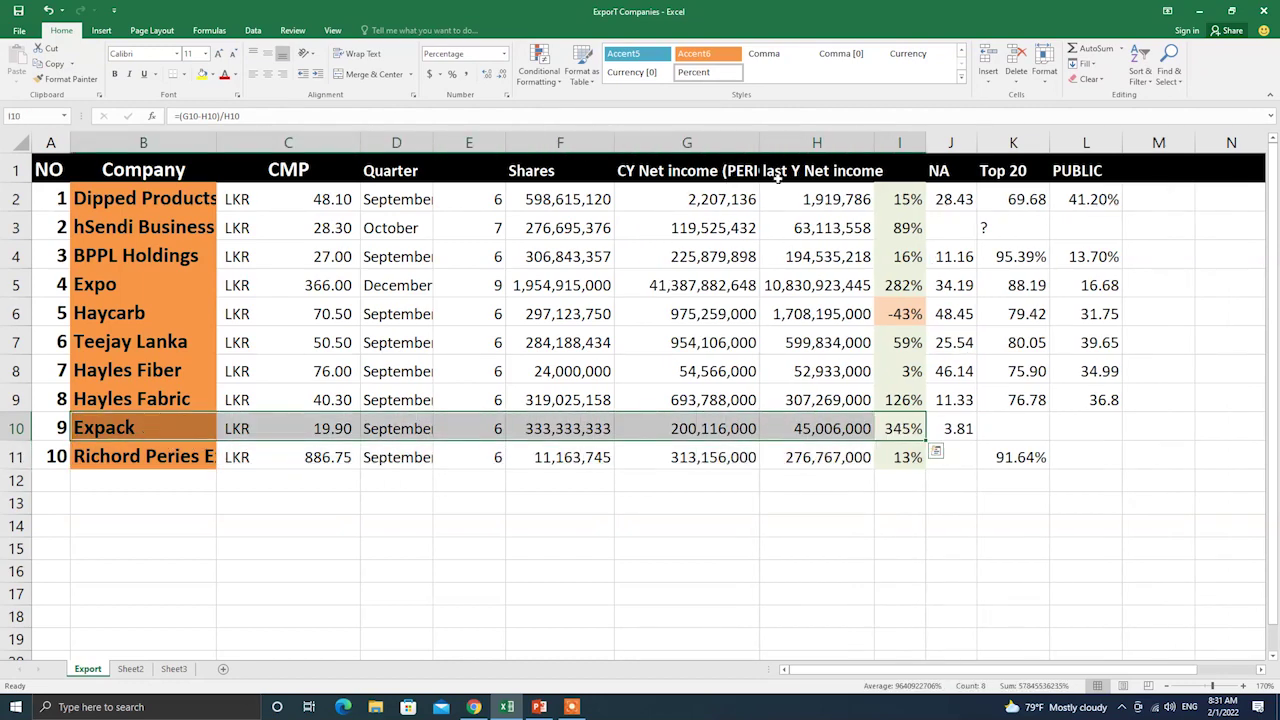
click(903, 296)
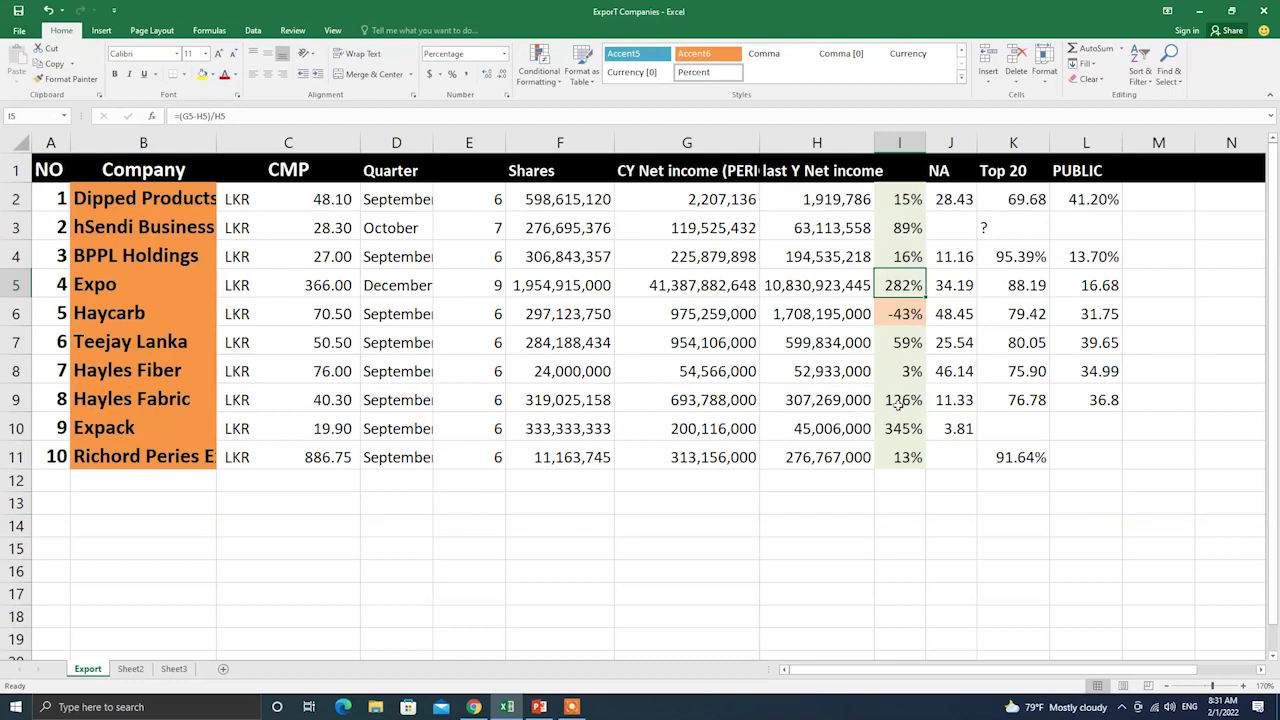
click(900, 400)
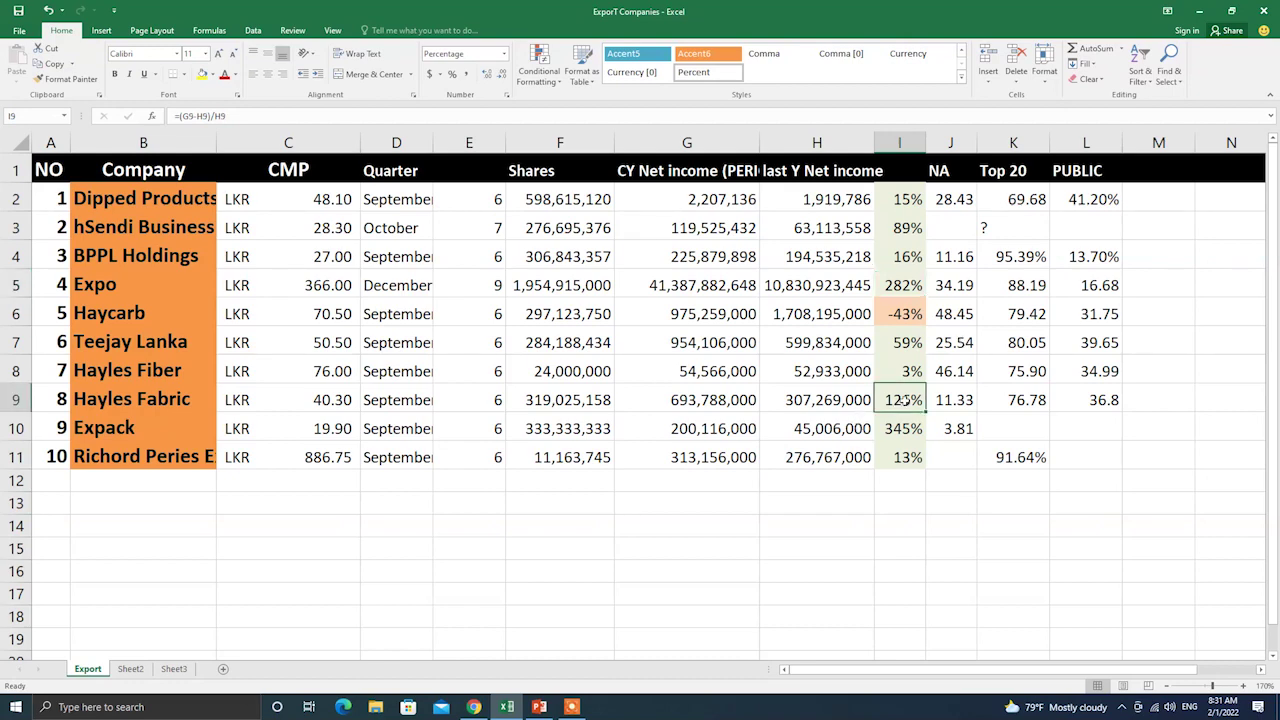
click(918, 230)
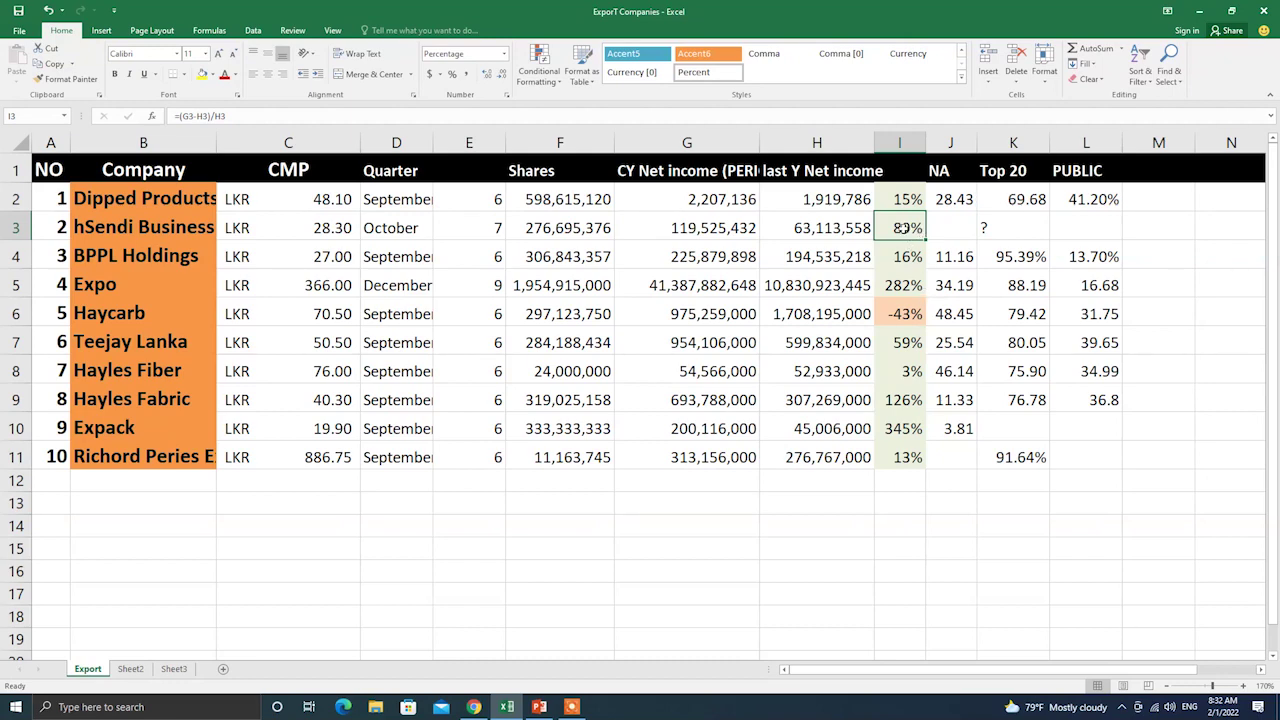
click(915, 405)
click(916, 430)
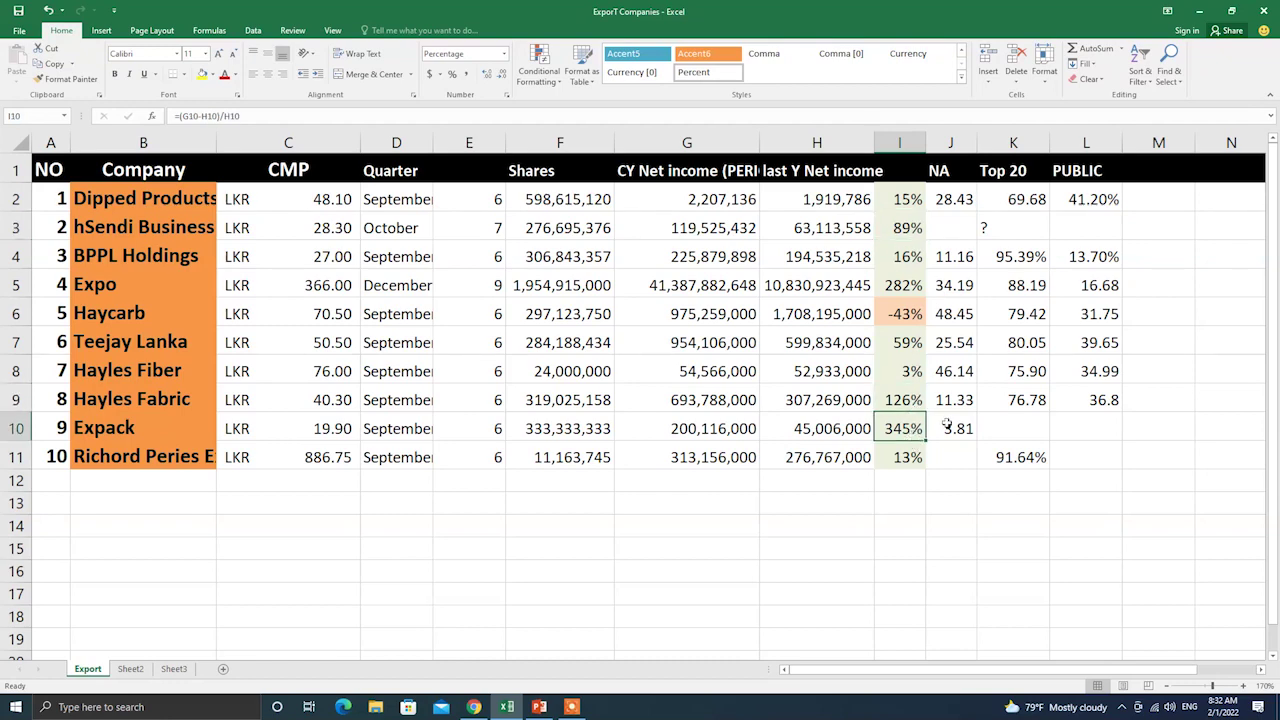
Switch to Chrome to view the ExPack Corrugated Cartons price chart on Investing.com, and return to the Excel sheet.
click(473, 707)
click(845, 11)
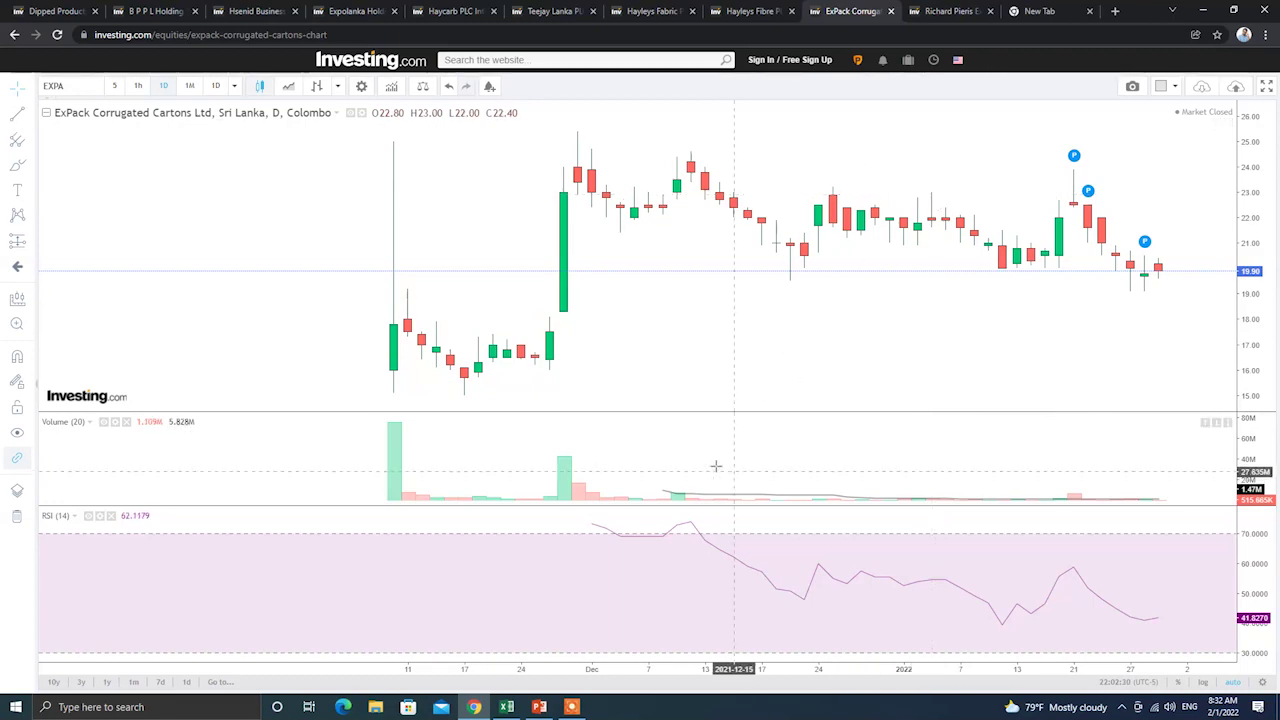
click(519, 712)
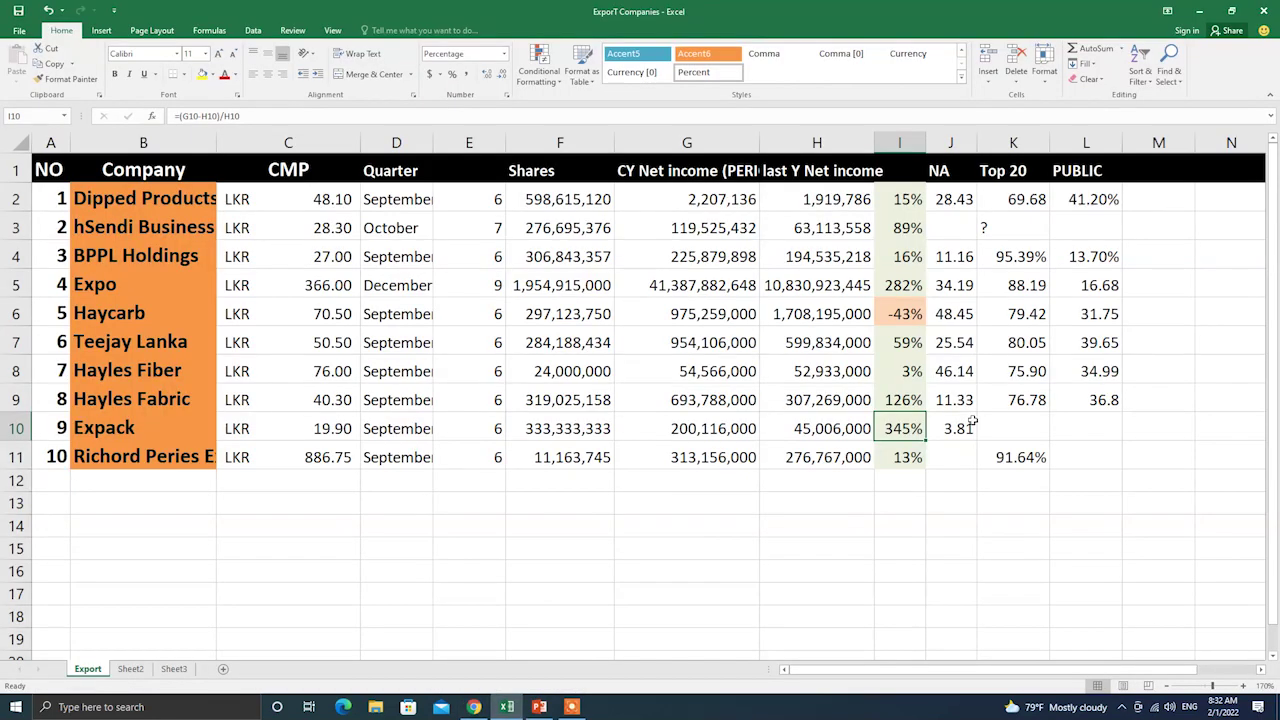
Check the growth percentages of Hayles Fabric, Expo and hSendi Business, and review the range I2:M15.
click(892, 400)
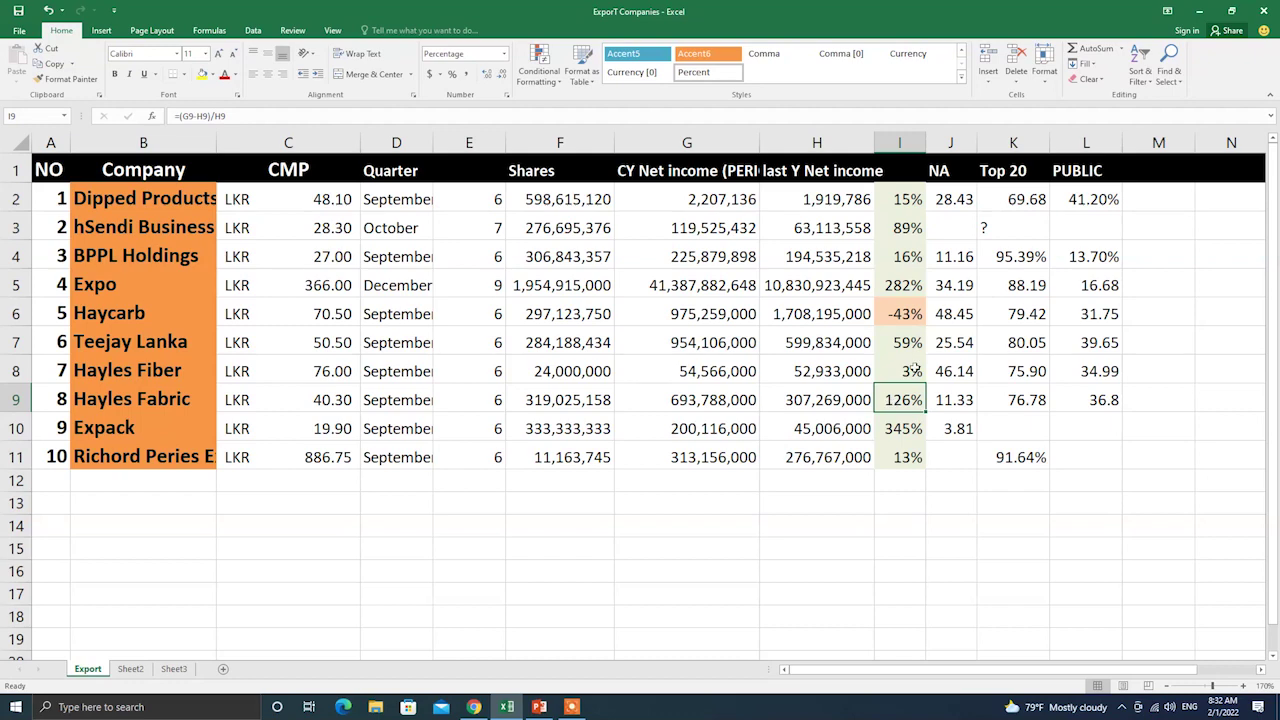
click(915, 281)
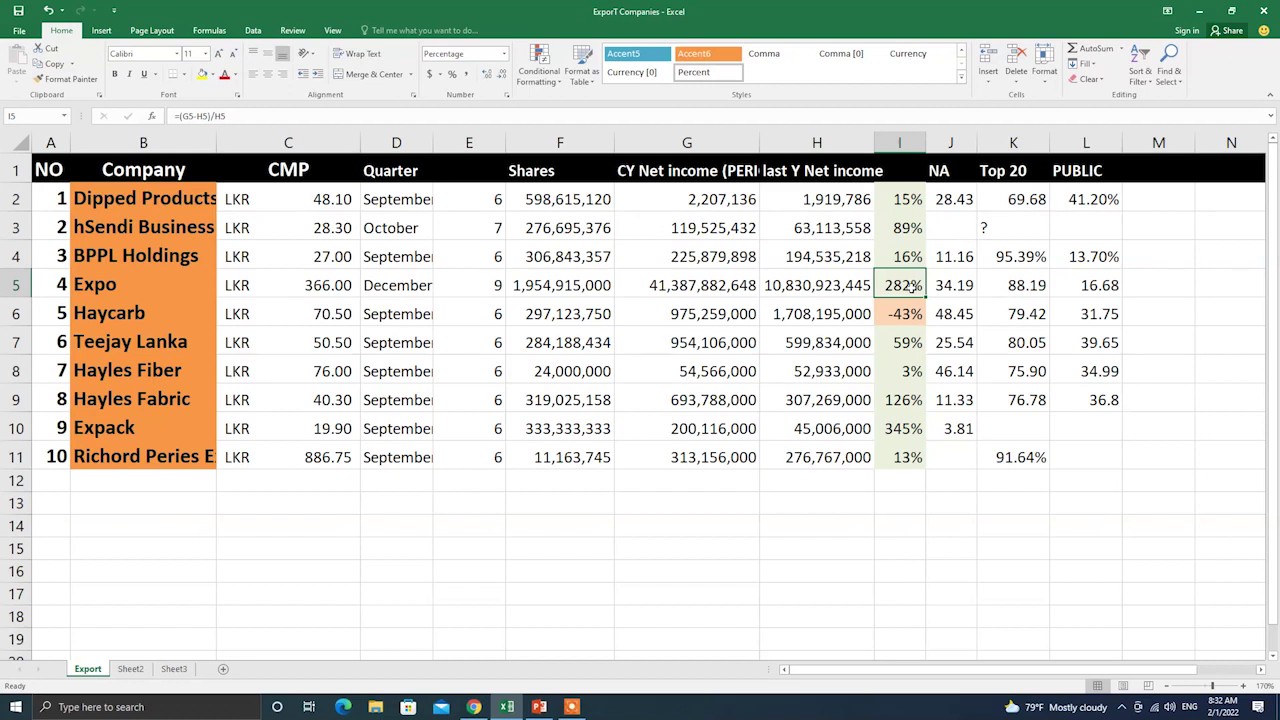
click(906, 224)
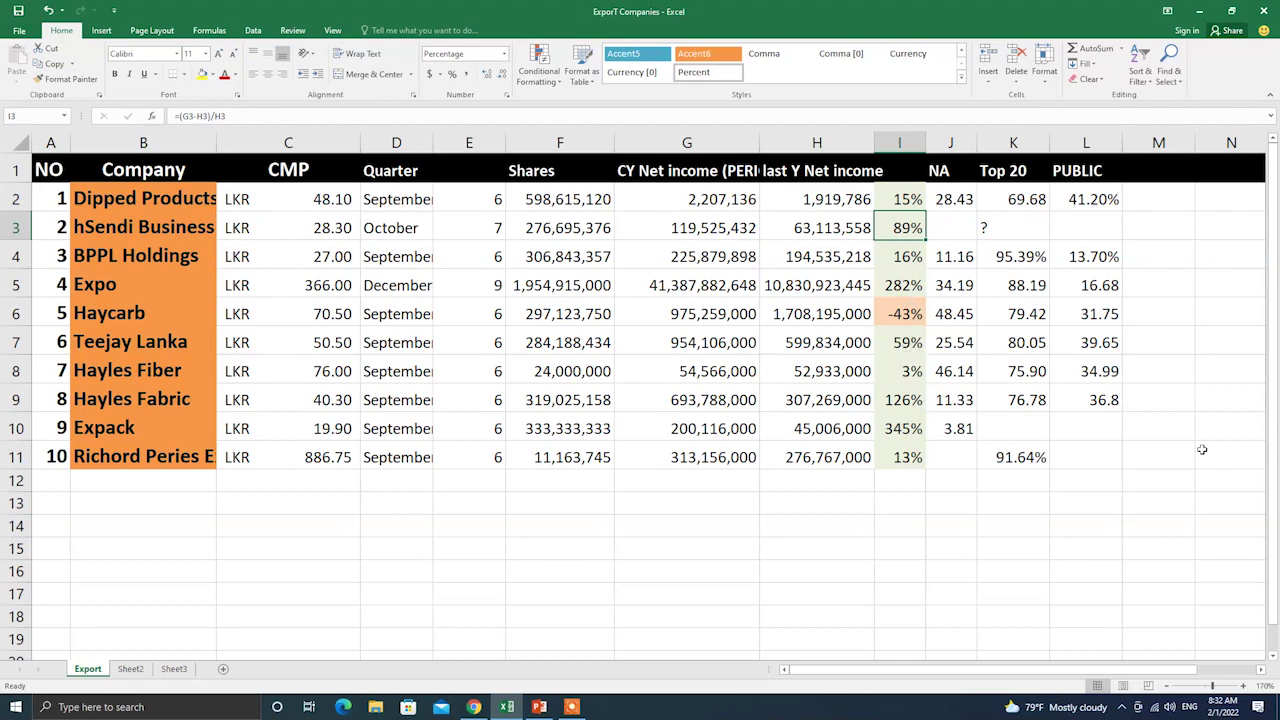
drag(912, 200, 1160, 551)
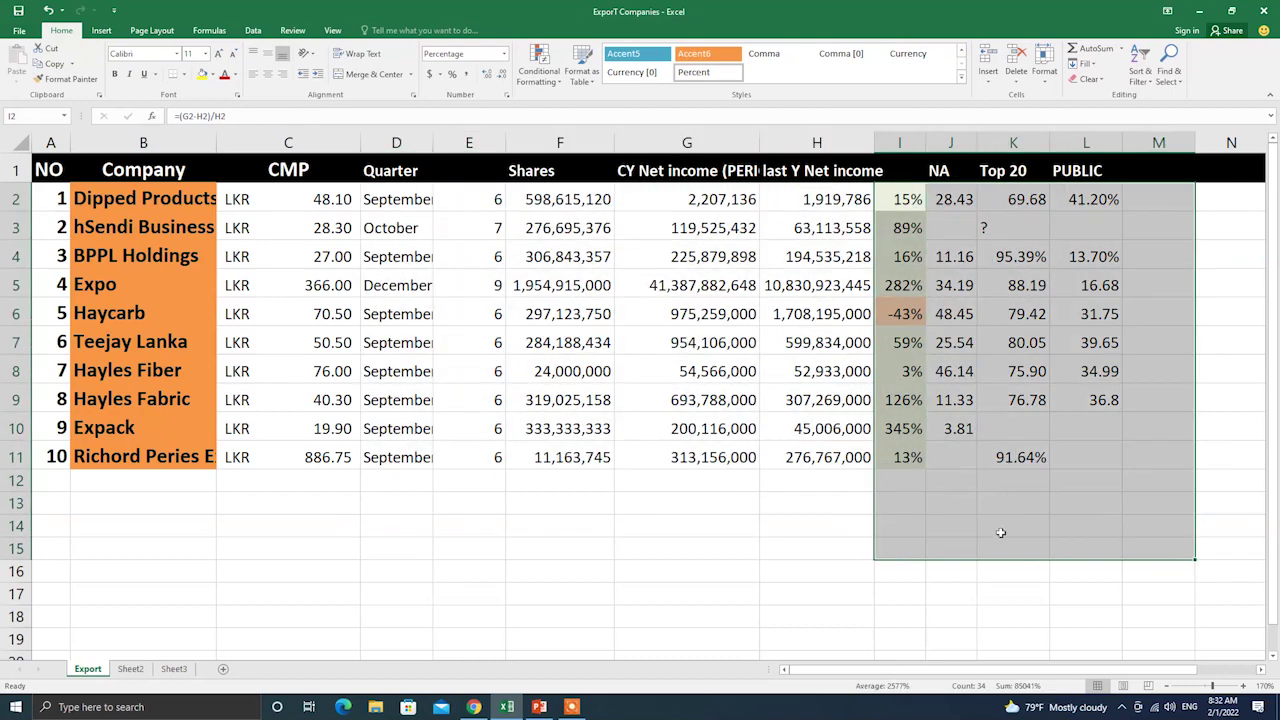
click(930, 588)
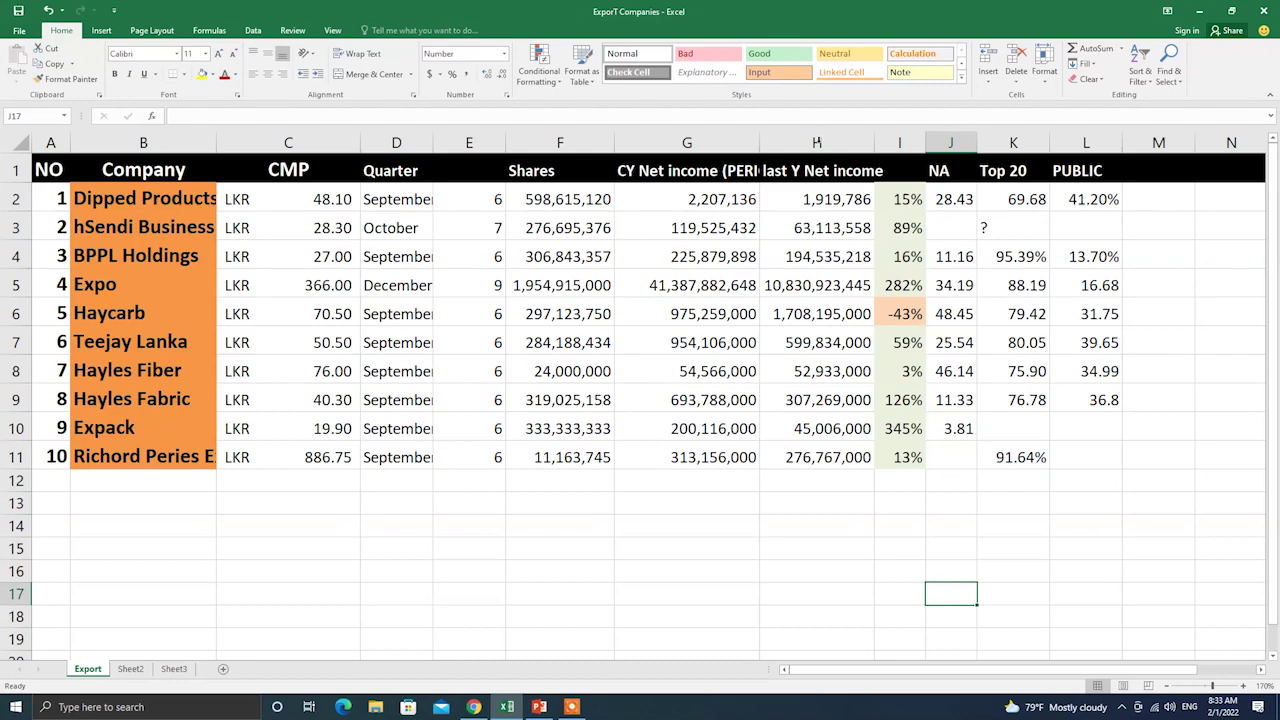
Sort the company rows A2:I11 by growth percentage from largest to smallest and clear the selection.
drag(900, 199, 42, 458)
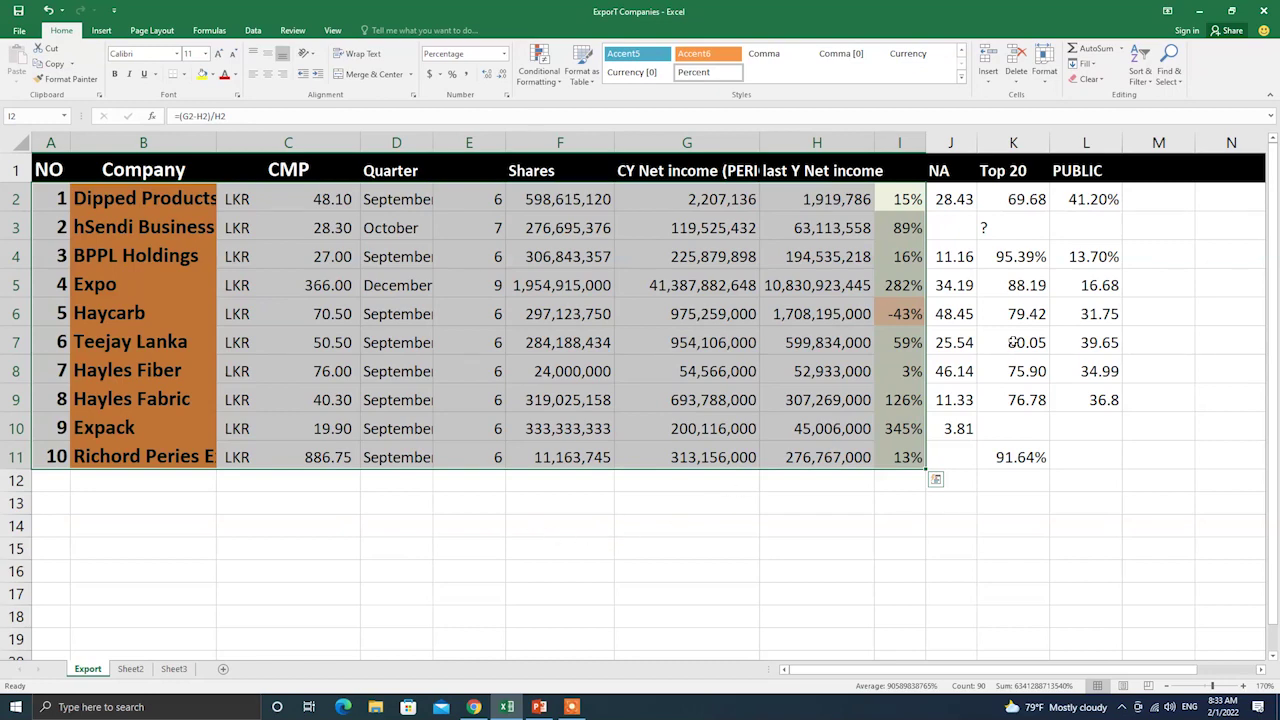
click(1146, 62)
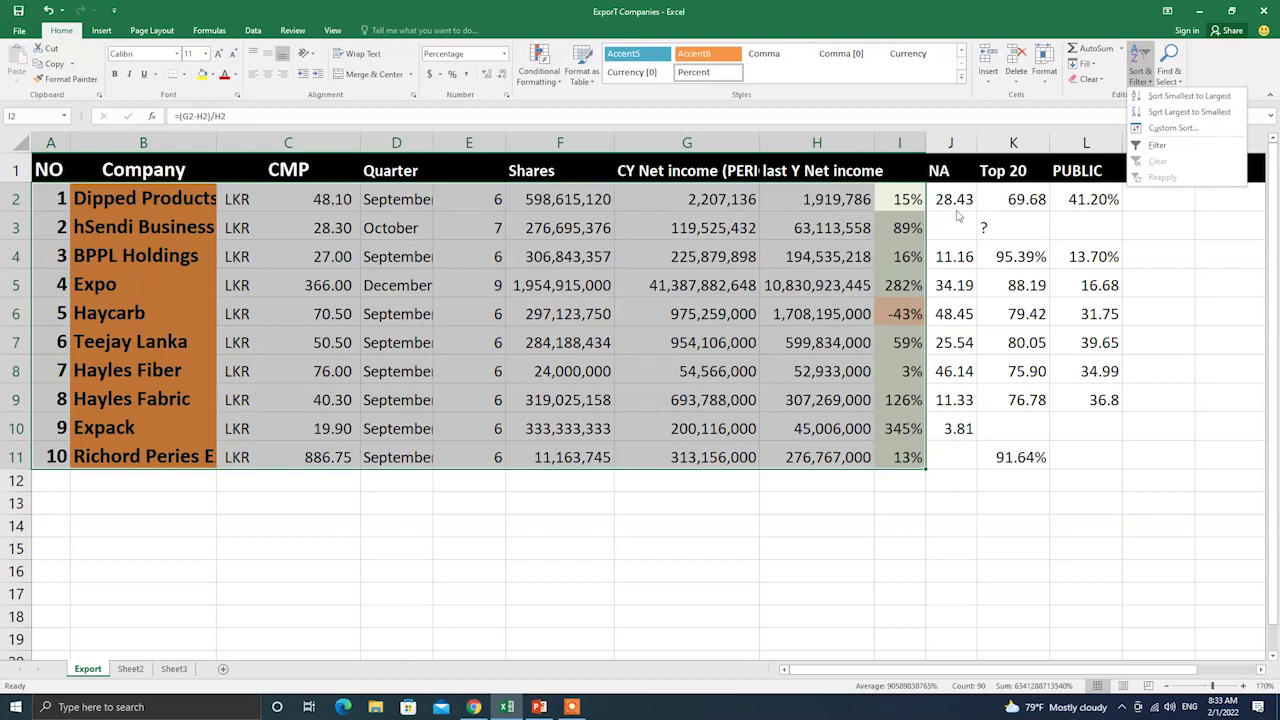
click(1206, 111)
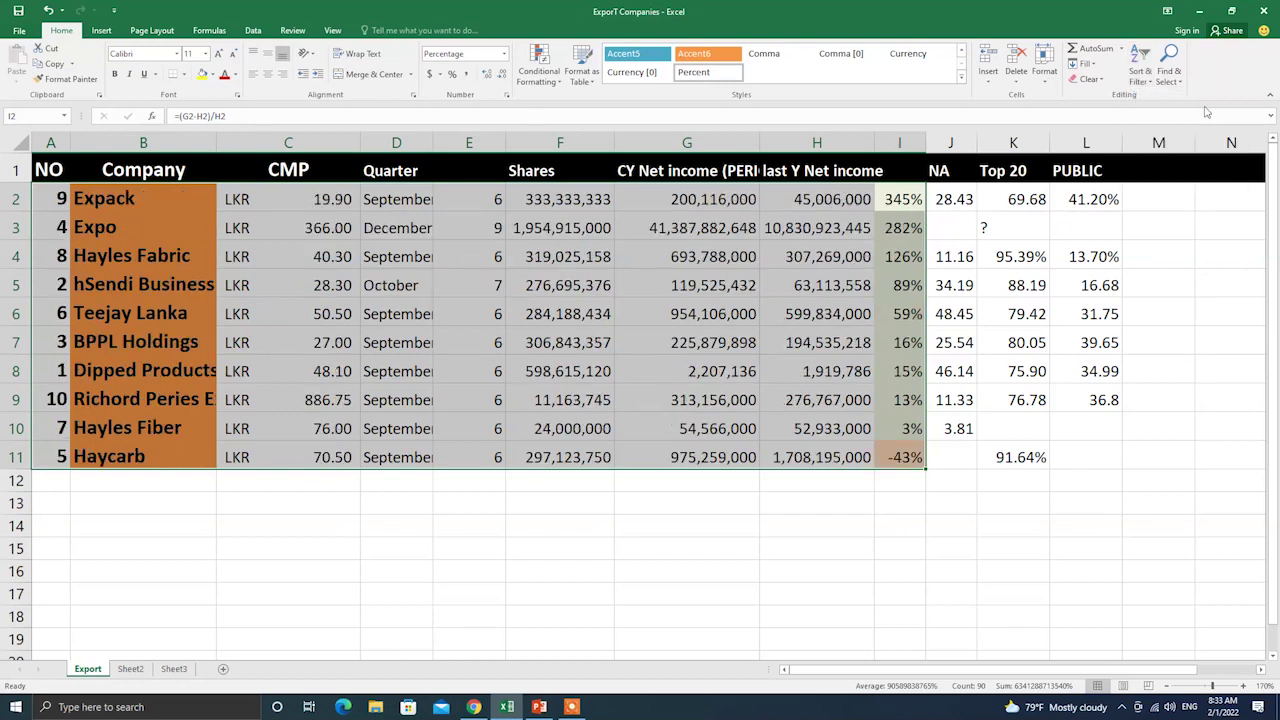
click(980, 577)
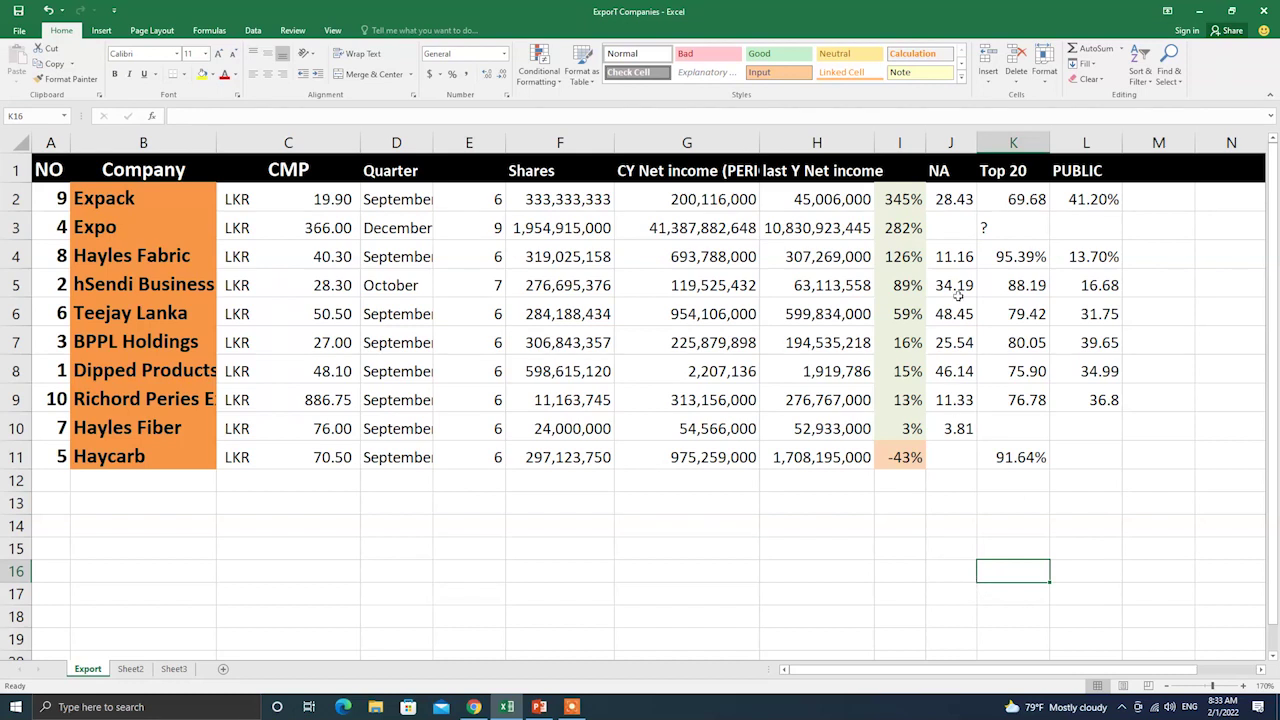
Review the ranked growth percentages of Expack, Expo, Hayles Fabric and hSendi Business, and look over the ranked company rows.
click(911, 199)
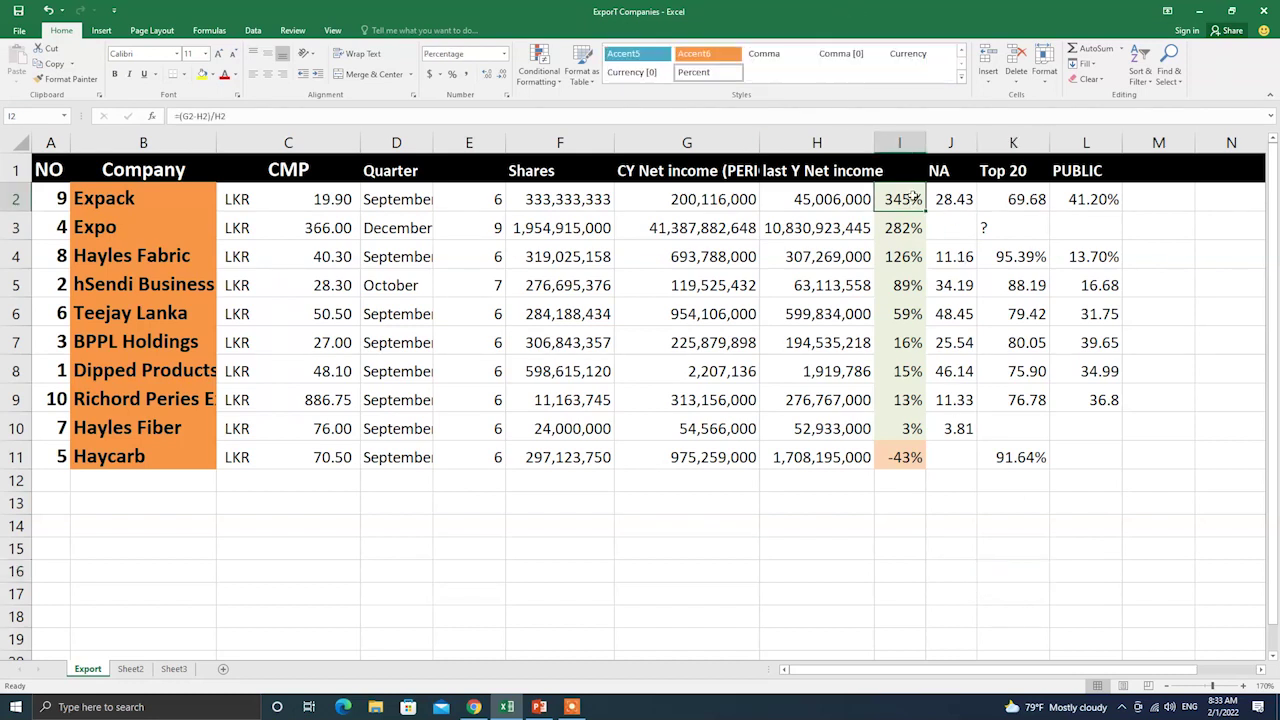
click(912, 233)
click(914, 260)
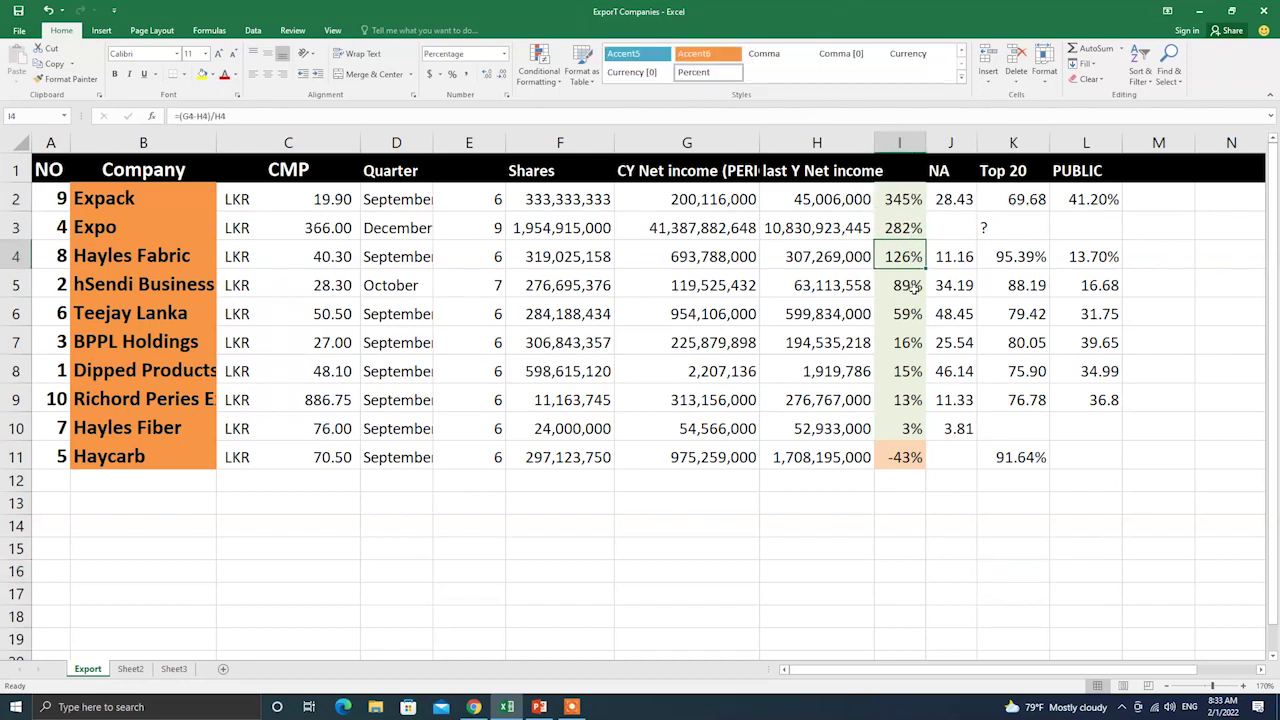
click(913, 292)
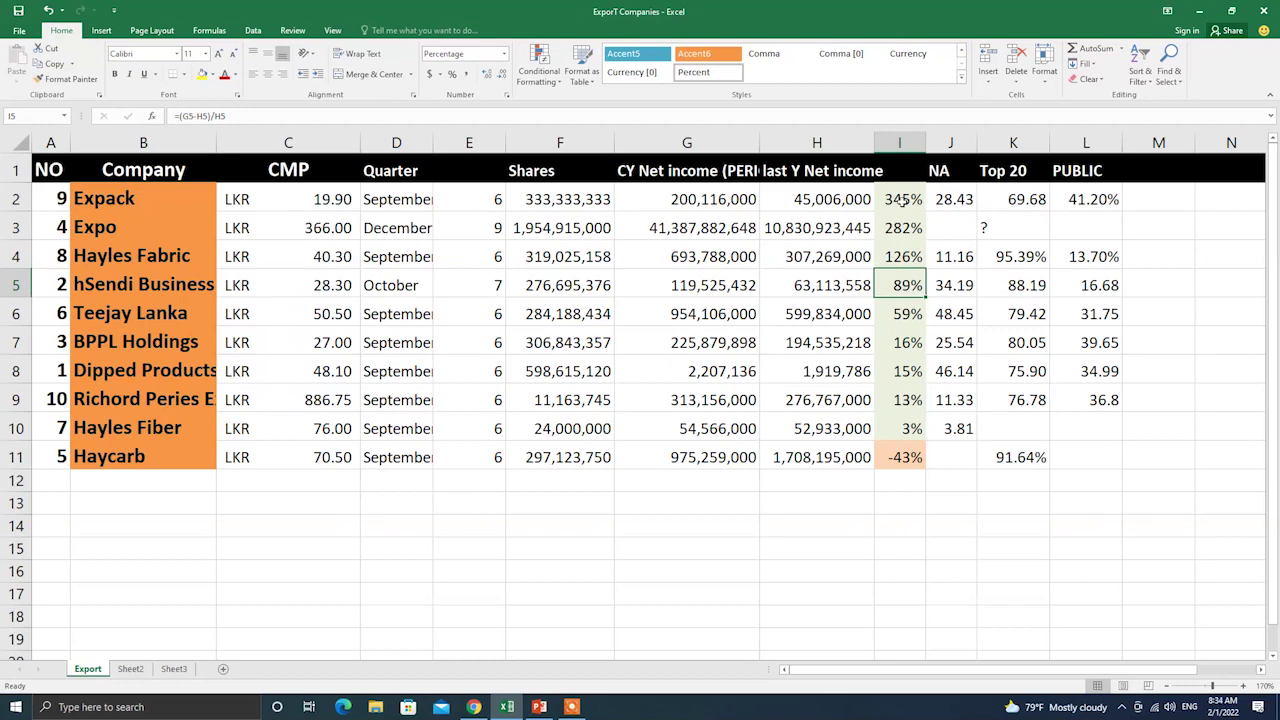
drag(902, 203, 80, 428)
click(859, 525)
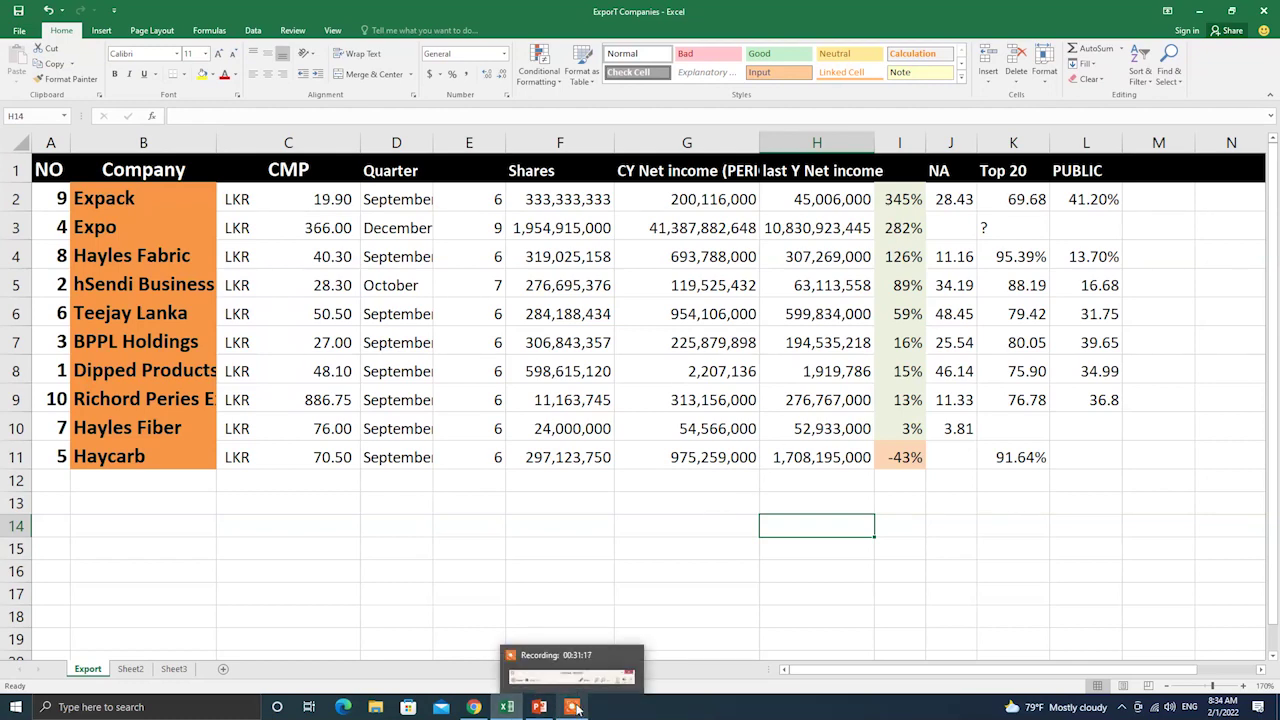
click(573, 672)
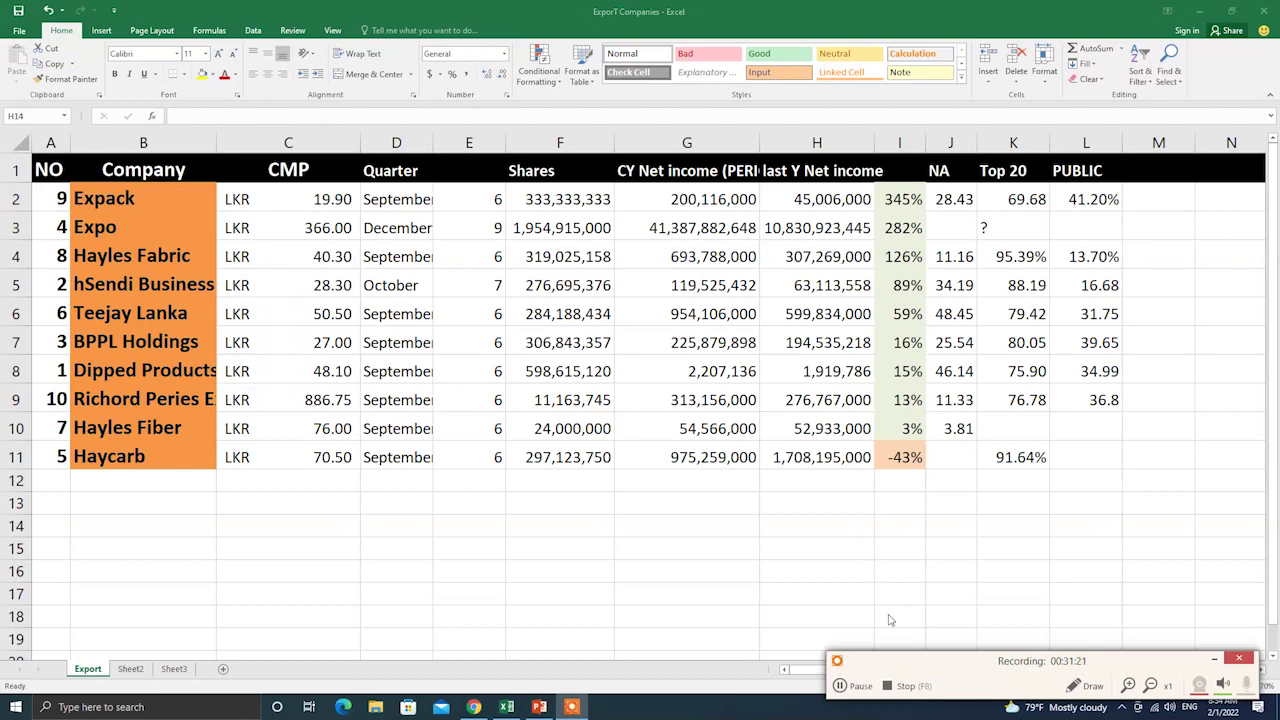
click(890, 686)
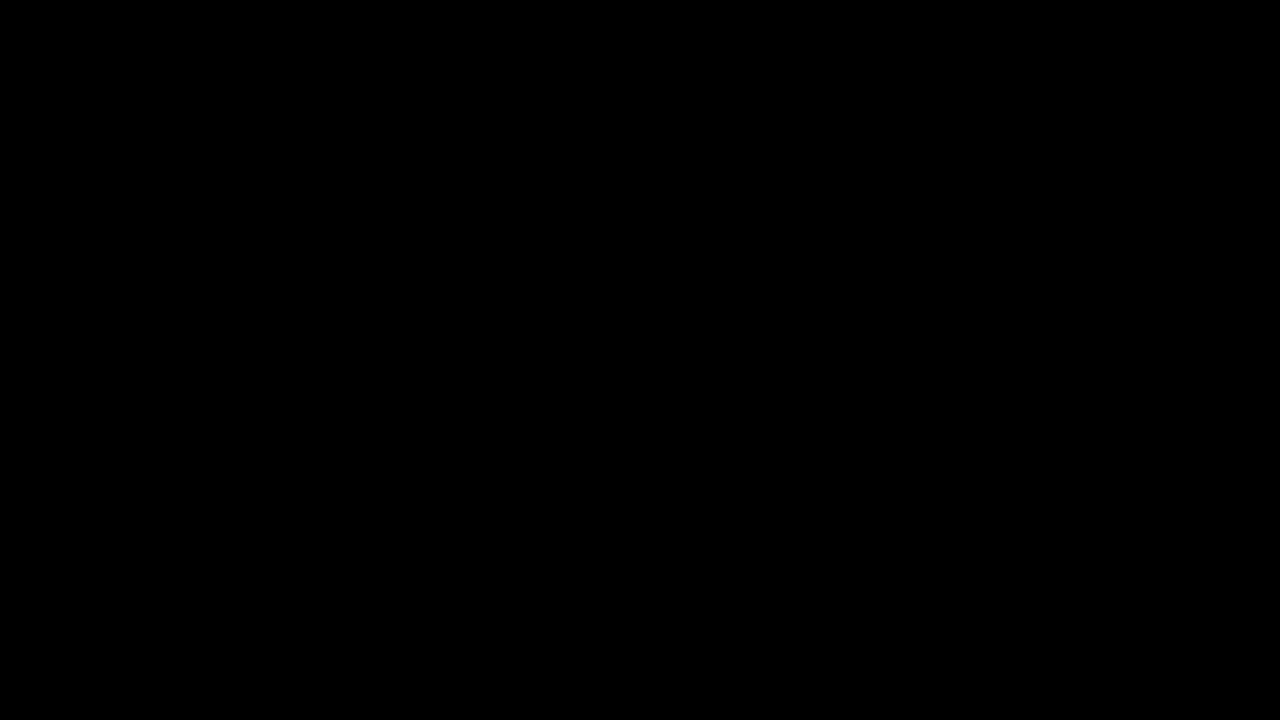